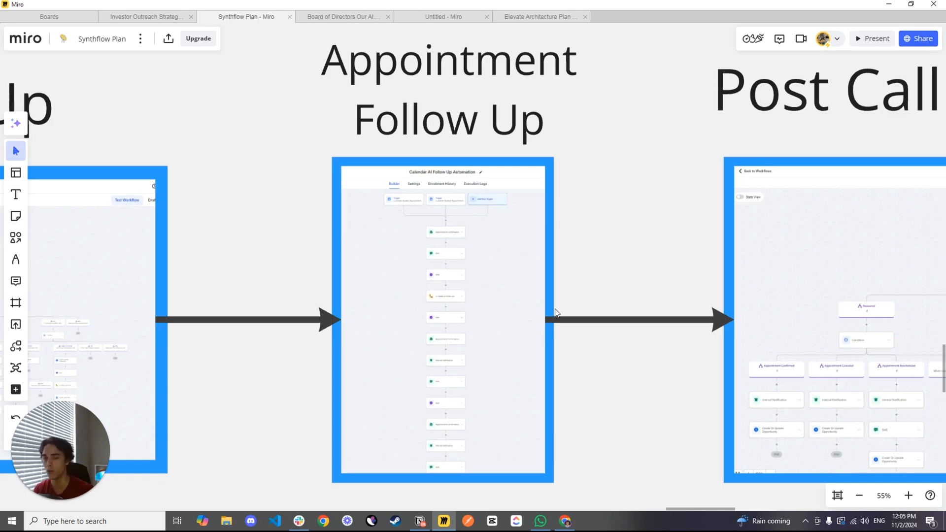
View the Post Call Data Gathering workflow diagram that follows Appointment Follow Up on the Synthflow Plan board
left_click_drag(608, 268, 187, 267)
left_click_drag(382, 224, 390, 218)
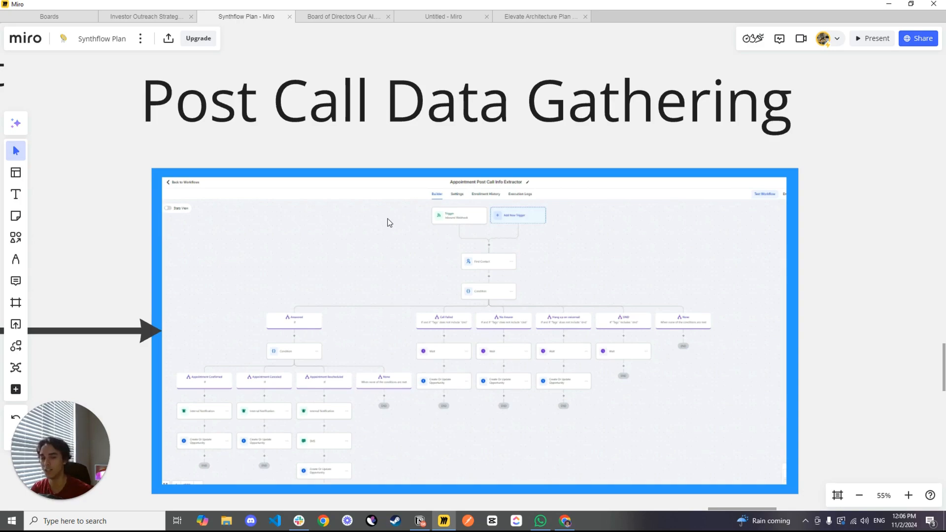
scroll(340, 205, "down", 5)
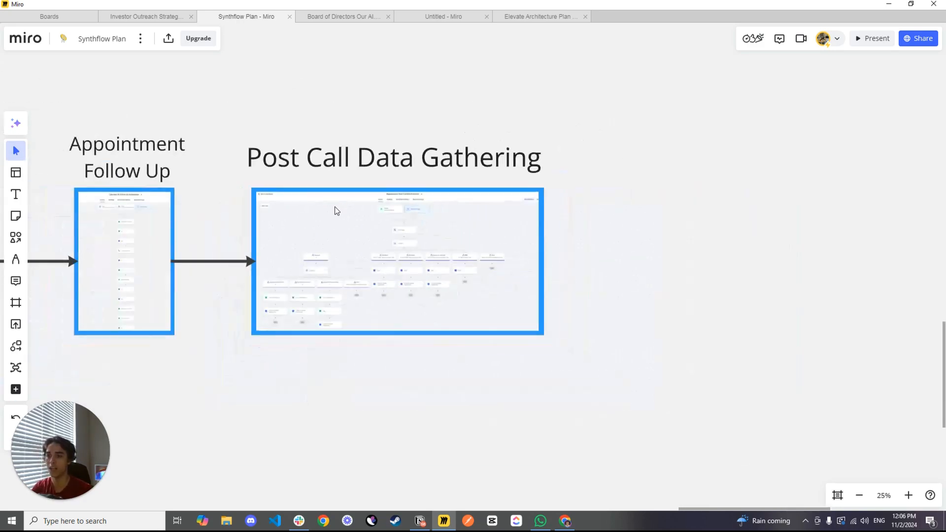
scroll(232, 169, "left", 10)
Switch to Chrome, show the AI-Gency Vault page in full screen and open its Join For Free form
key("alt+Tab")
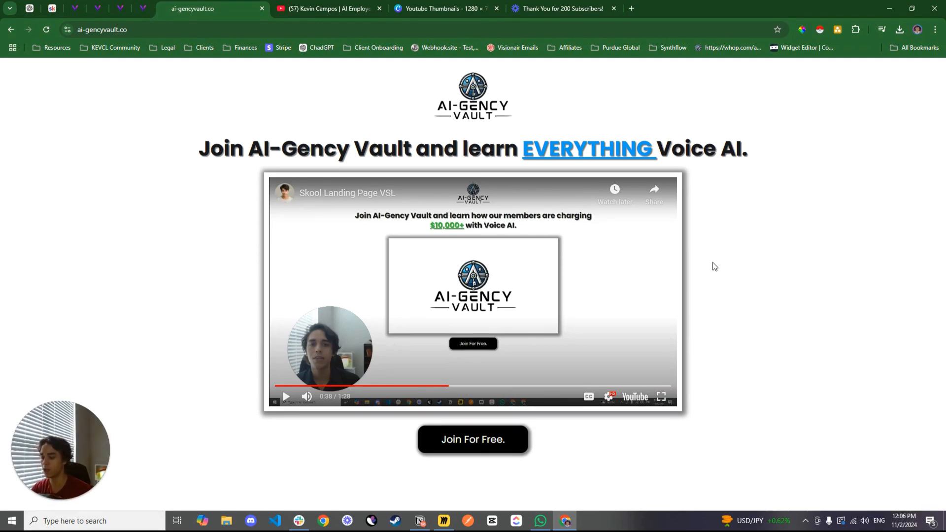
key("F11")
left_click(508, 386)
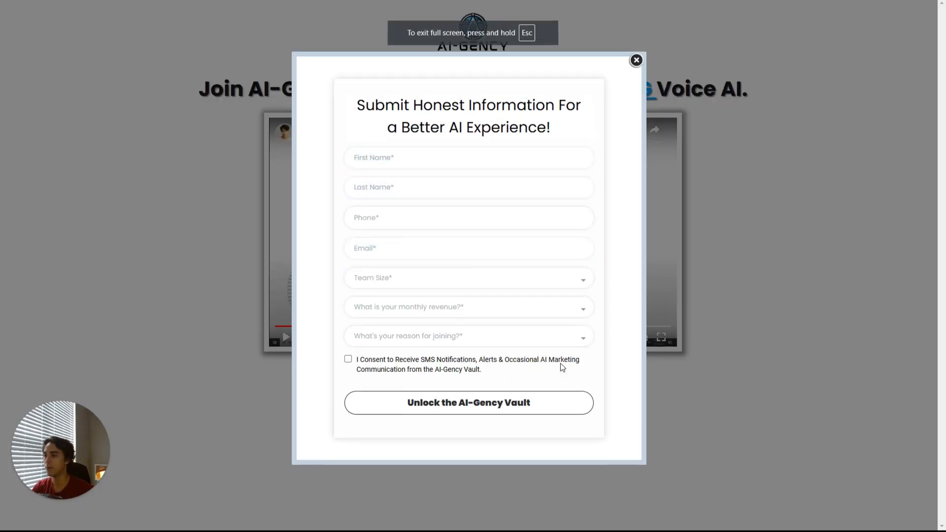
Fill in the contact's name, phone and email, team size 5-10, monthly revenue $3,000-$10,000 and reason "I want to implement Voice AI for my company."
left_click(447, 166)
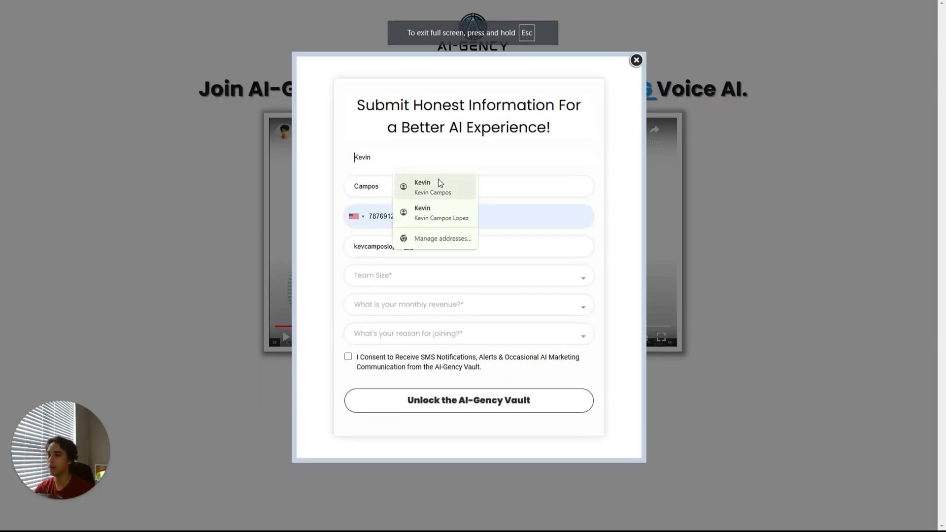
left_click(437, 187)
left_click(402, 272)
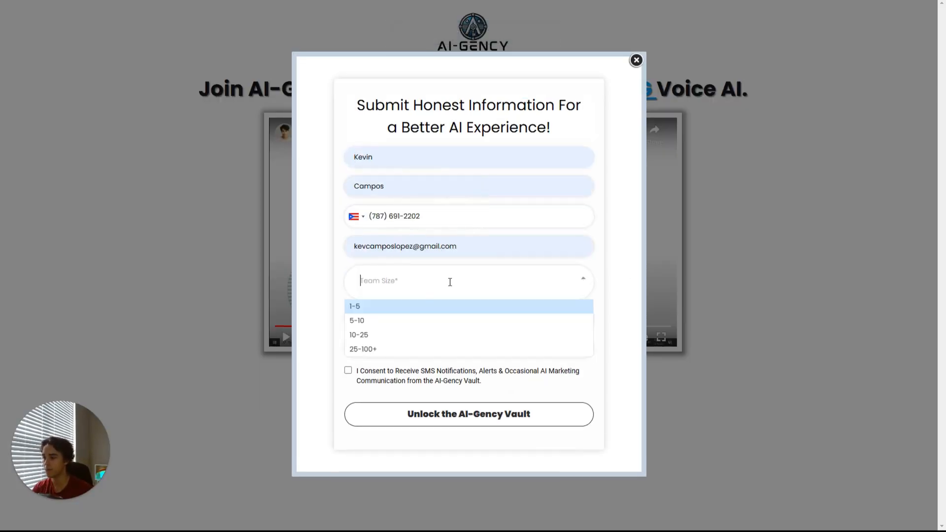
left_click(376, 321)
left_click(407, 310)
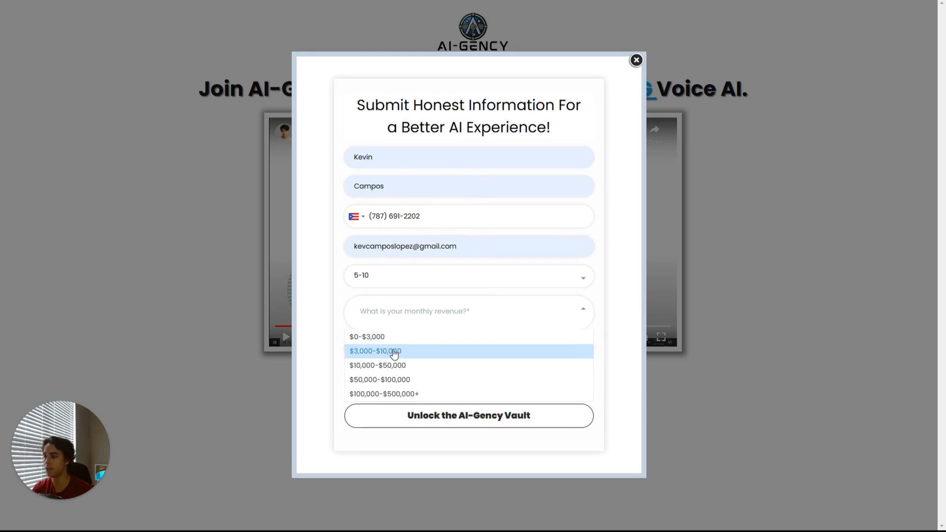
left_click(393, 351)
left_click(397, 344)
left_click(397, 381)
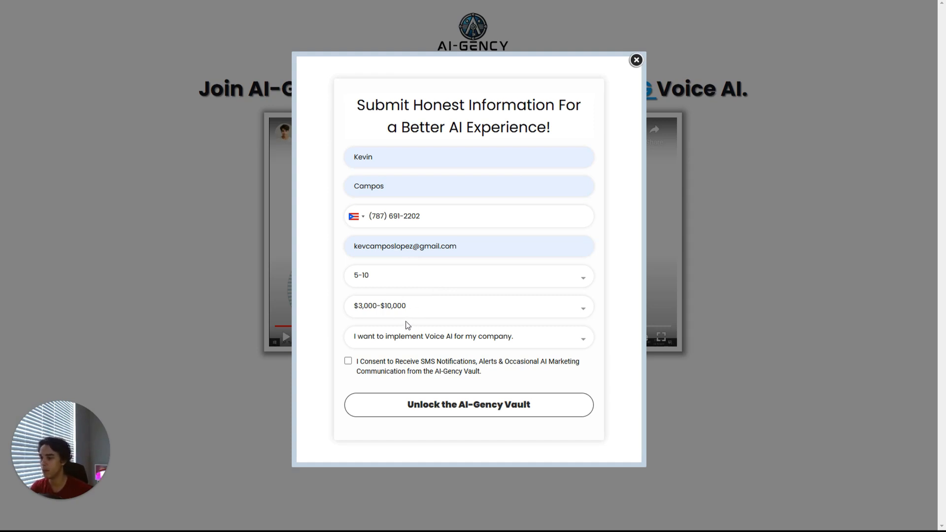
Give consent to SMS notifications and AI marketing communication, and submit the form to unlock the AI-Gency Vault
left_click(445, 336)
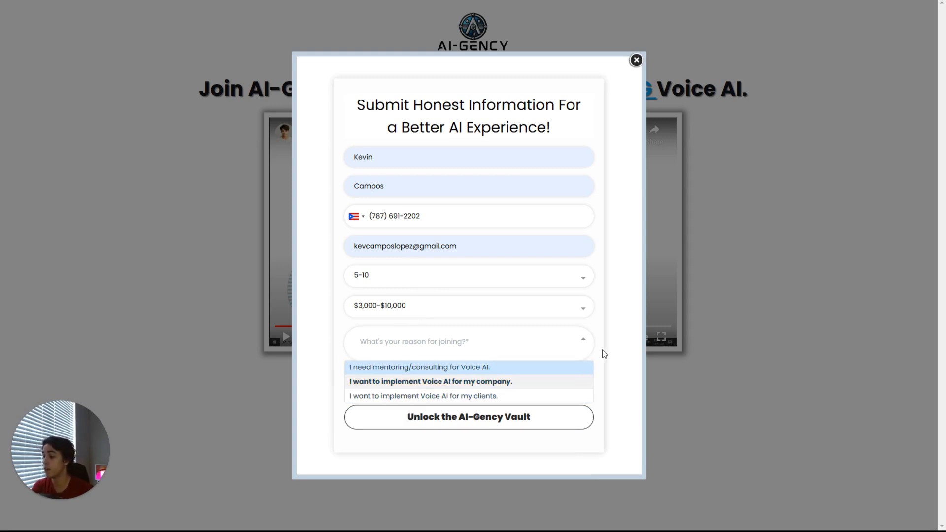
left_click(612, 337)
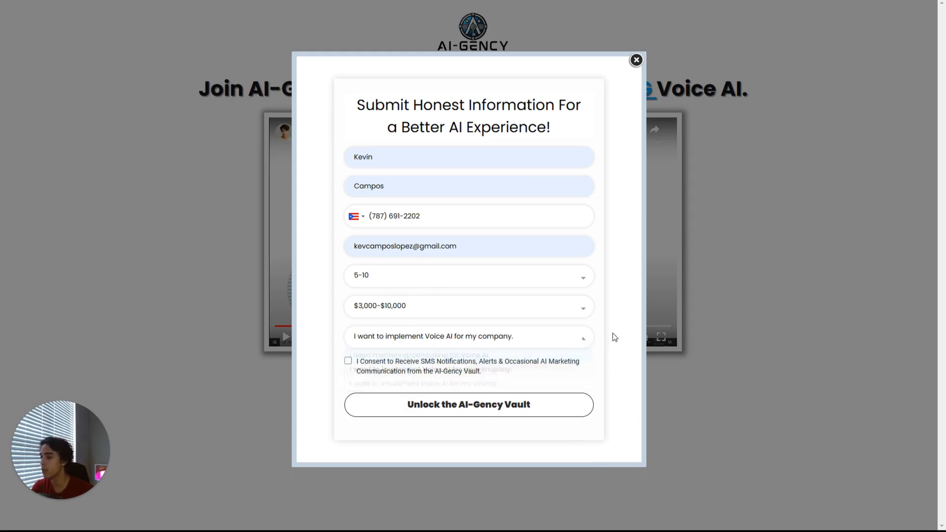
left_click(348, 361)
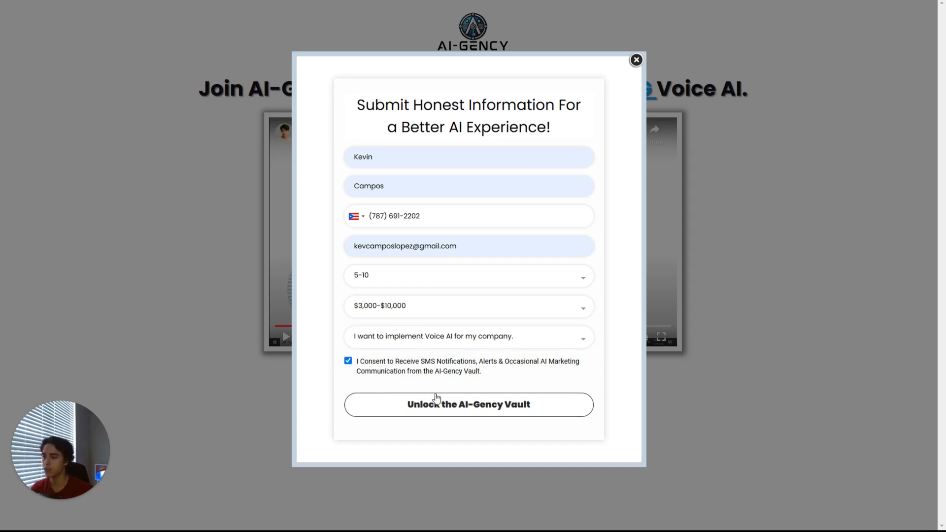
left_click(497, 415)
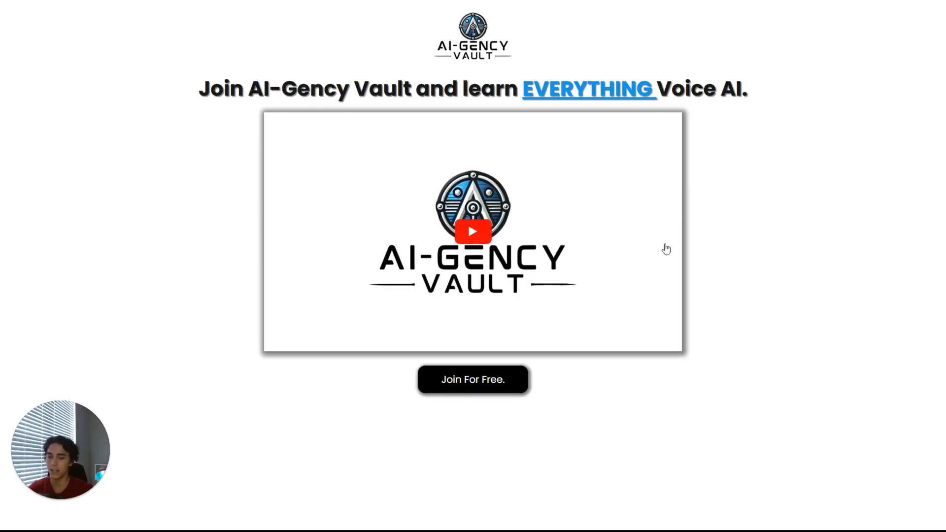
Go to the Submitted Skool Form Part 1 workflow and inspect the settings of its Form Submitted trigger
left_click(473, 231)
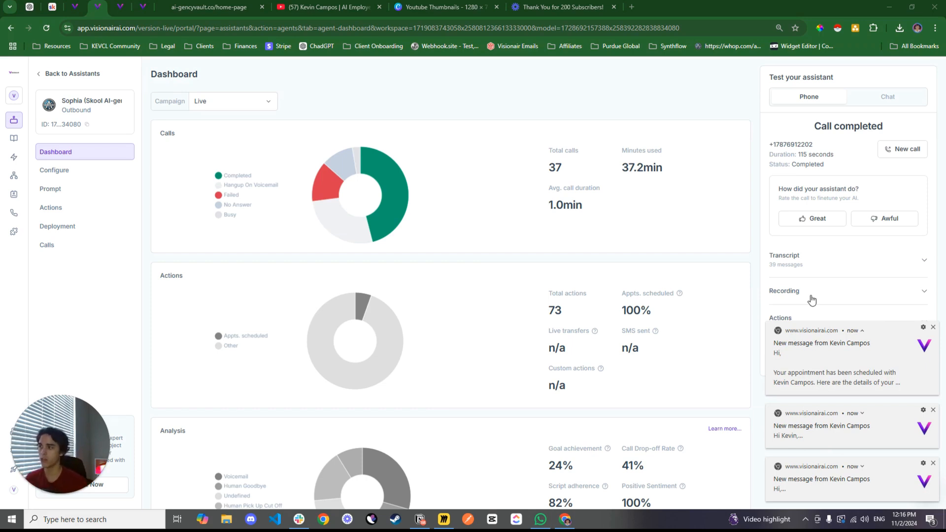
left_click(121, 6)
left_click_drag(335, 187, 350, 203)
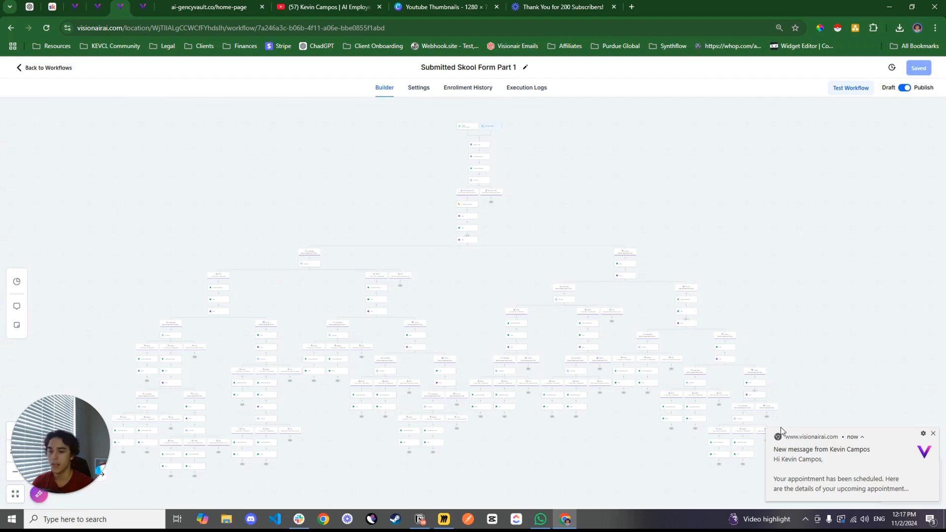
left_click_drag(513, 212, 519, 247)
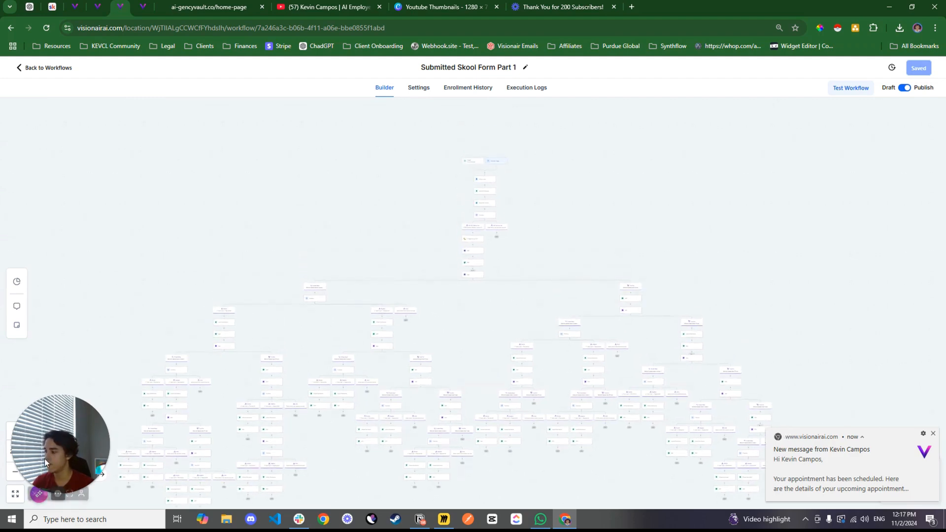
left_click(14, 434)
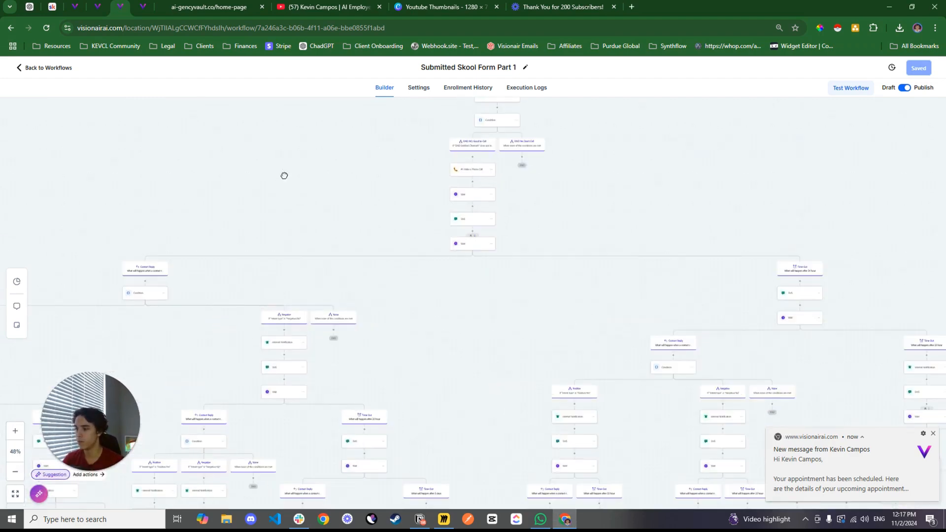
left_click(14, 432)
left_click(12, 433)
left_click(12, 434)
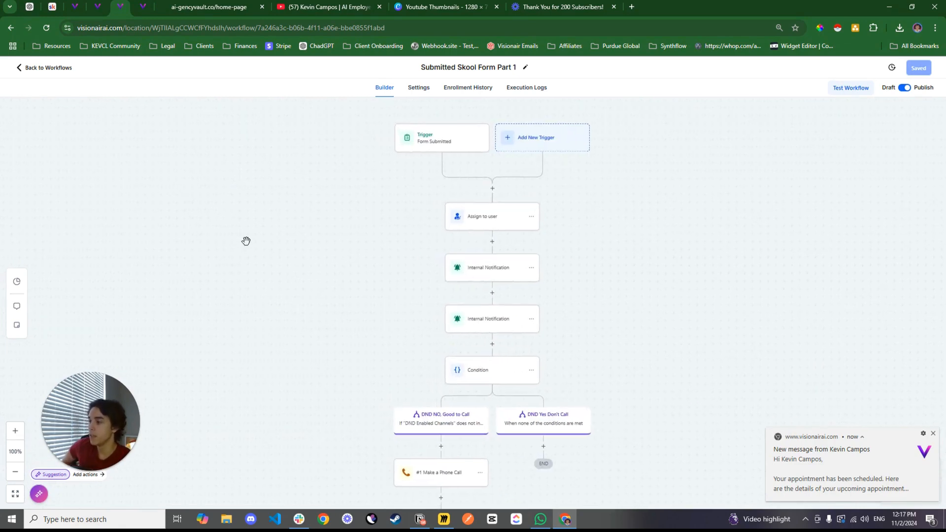
left_click(432, 143)
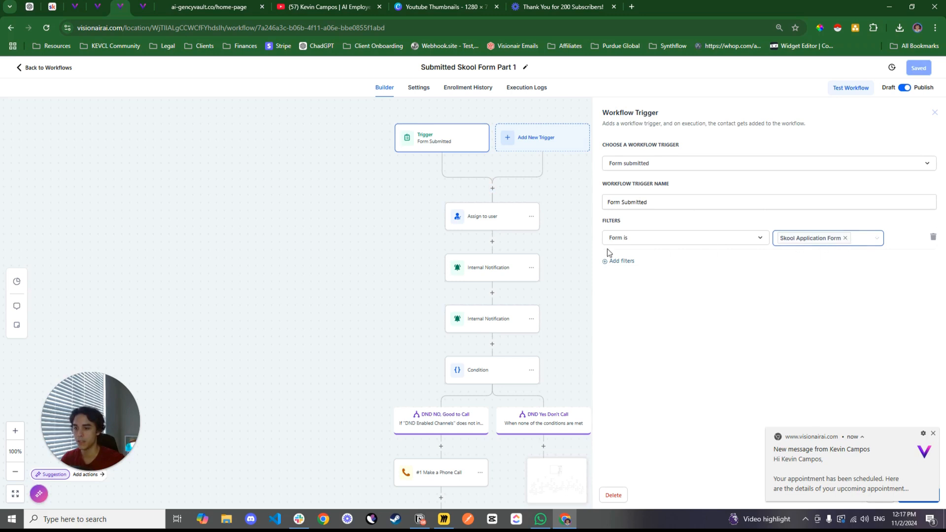
Inspect the settings of the Assign to user action and the first Internal Notification action
scroll(378, 255, "down", 1)
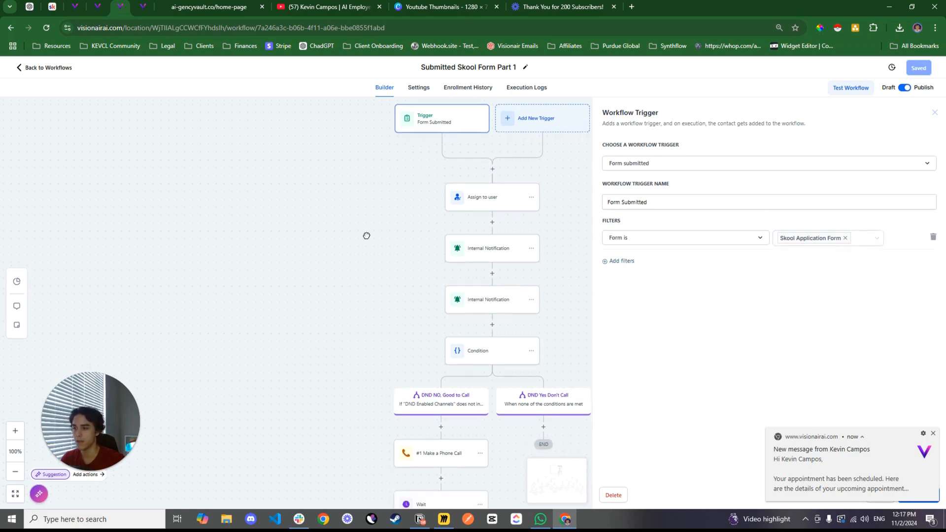
left_click(478, 199)
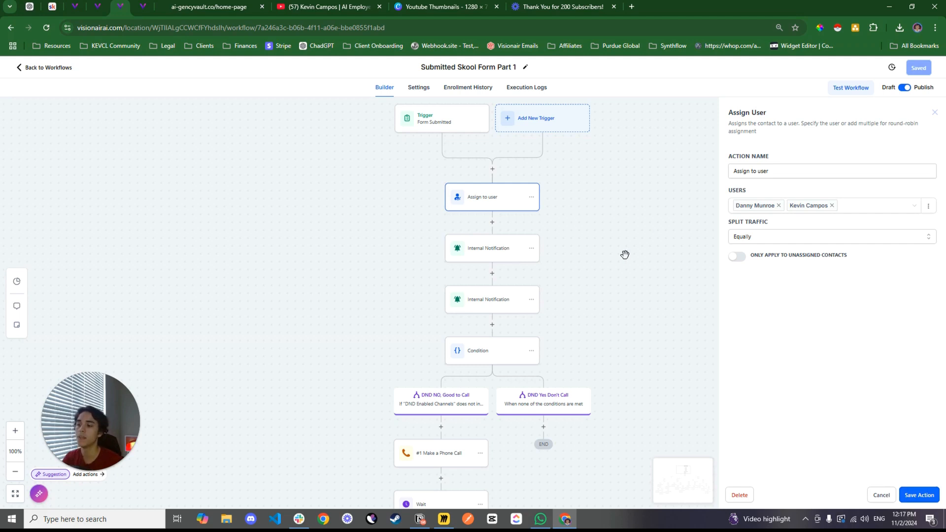
left_click(486, 255)
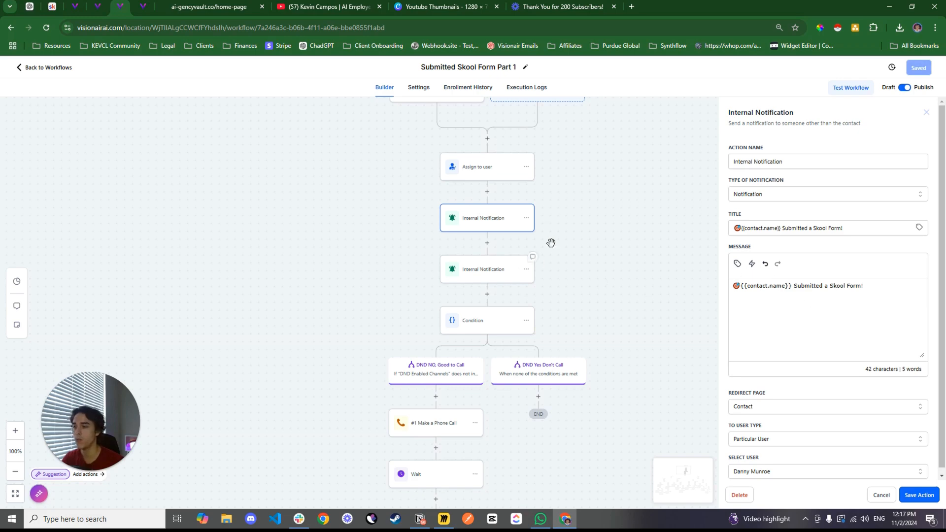
Open the #1 Make a Phone Call action and compare its model ID with the ID of the Skool AI-gency vault assistant
scroll(625, 301, "down", 3)
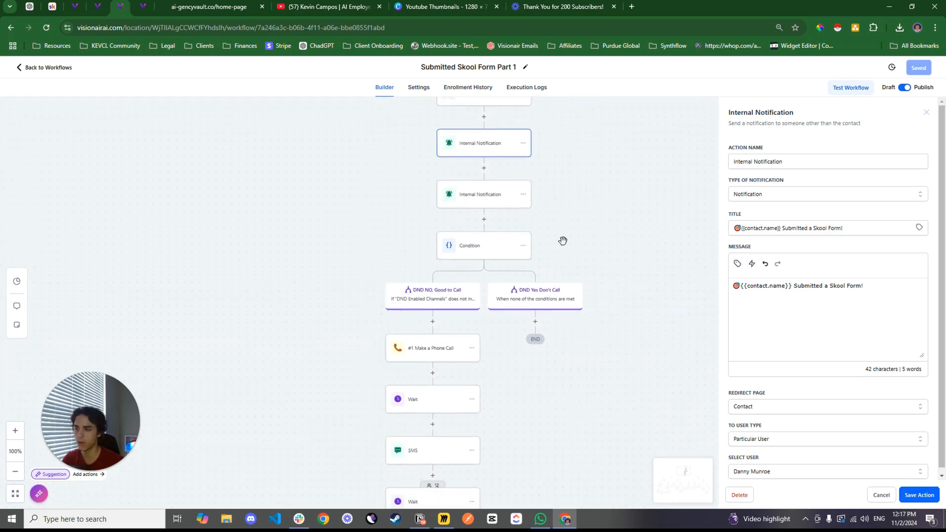
left_click_drag(613, 222, 616, 228)
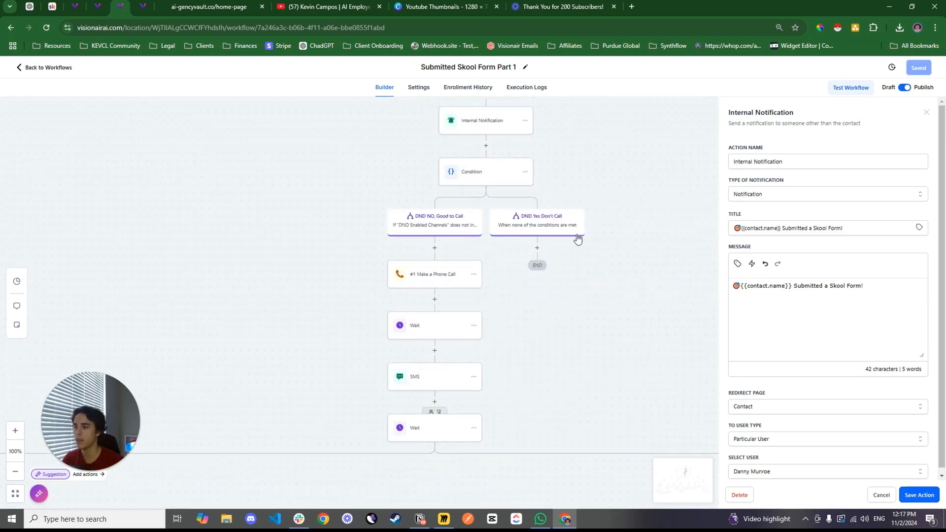
left_click(424, 282)
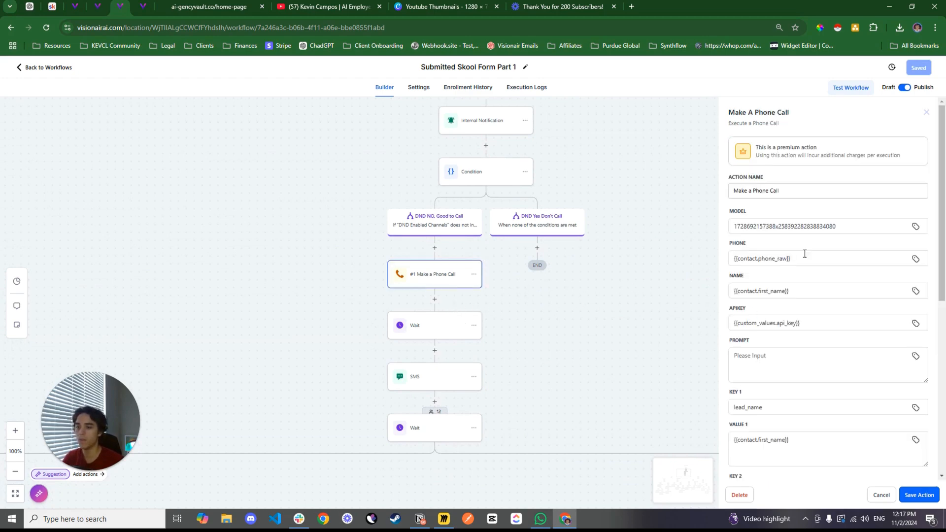
left_click(761, 225)
left_click_drag(842, 226, 734, 227)
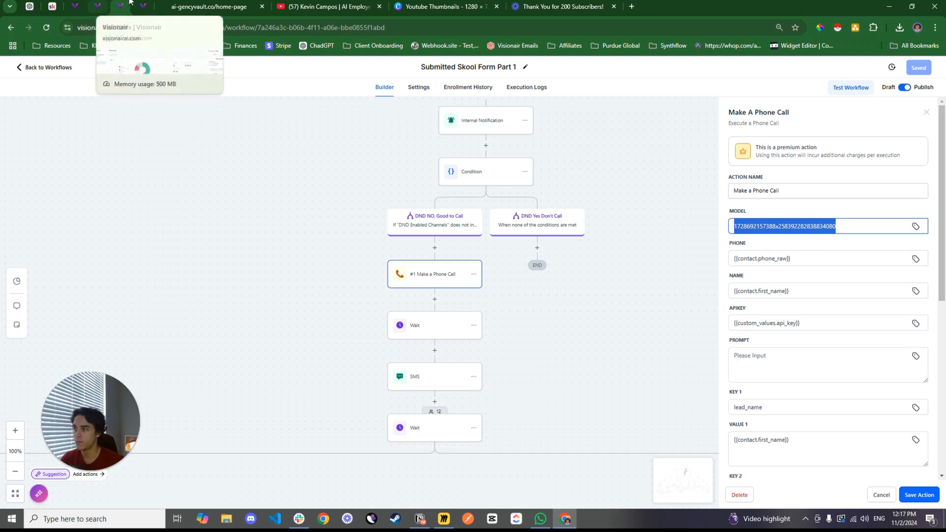
left_click(74, 6)
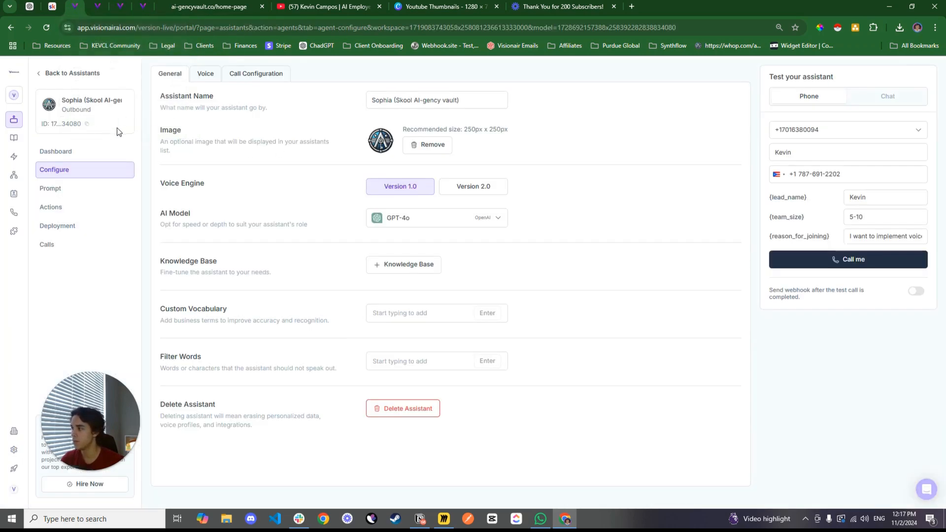
left_click(102, 123)
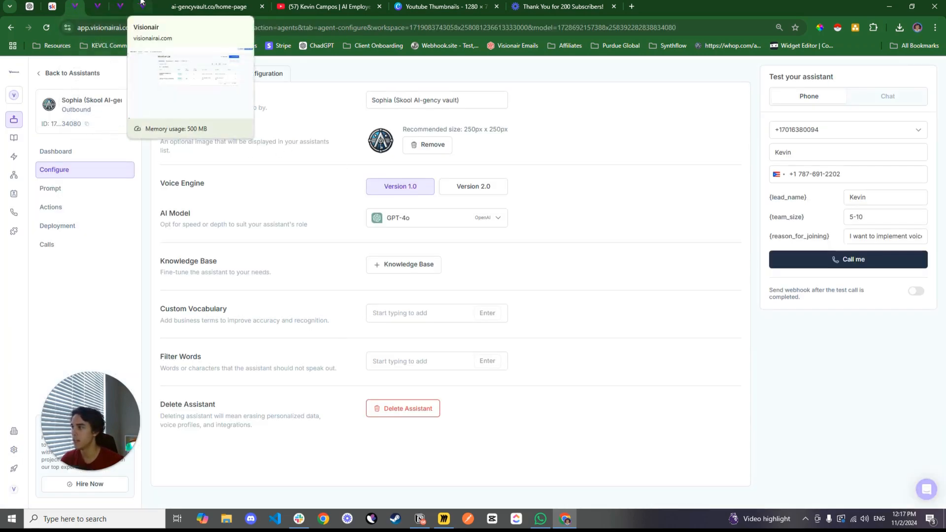
Return to the workflow and review the phone, name and custom key-value fields of the Make a Phone Call action
left_click(122, 5)
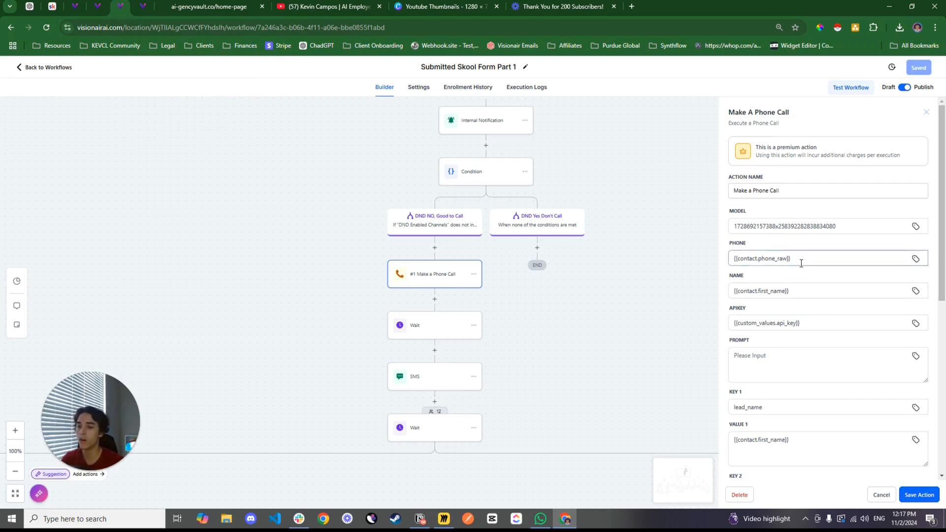
scroll(813, 272, "down", 1)
scroll(808, 286, "down", 3)
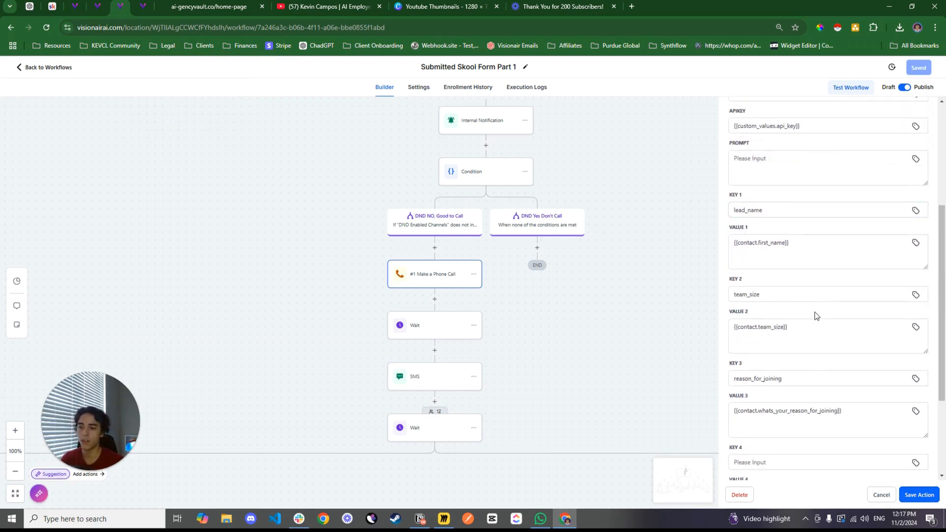
scroll(816, 315, "down", 1)
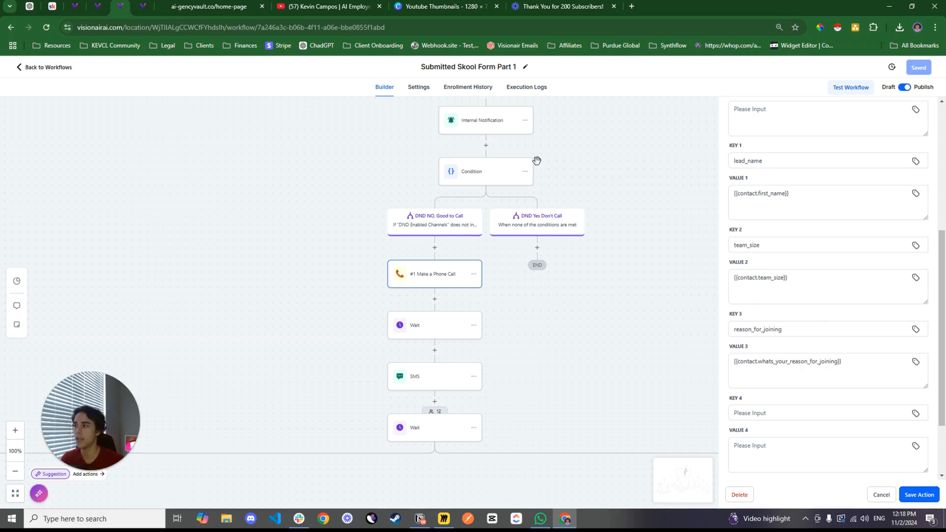
Check the Team Size options offered in the AI-Gency Vault sign-up form
left_click(212, 6)
left_click(434, 339)
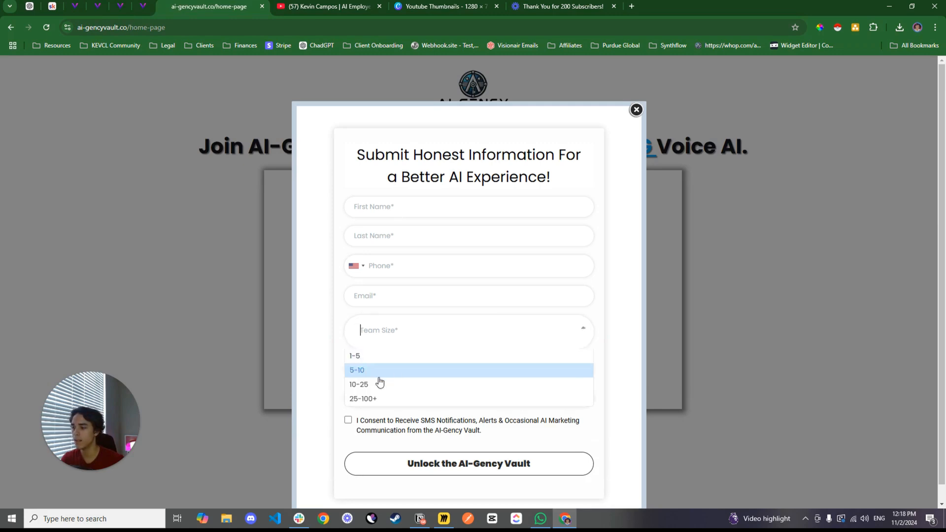
left_click(334, 326)
Go back to the workflow and examine how the call action maps the team_size and reason_for_joining keys to contact values
left_click(121, 6)
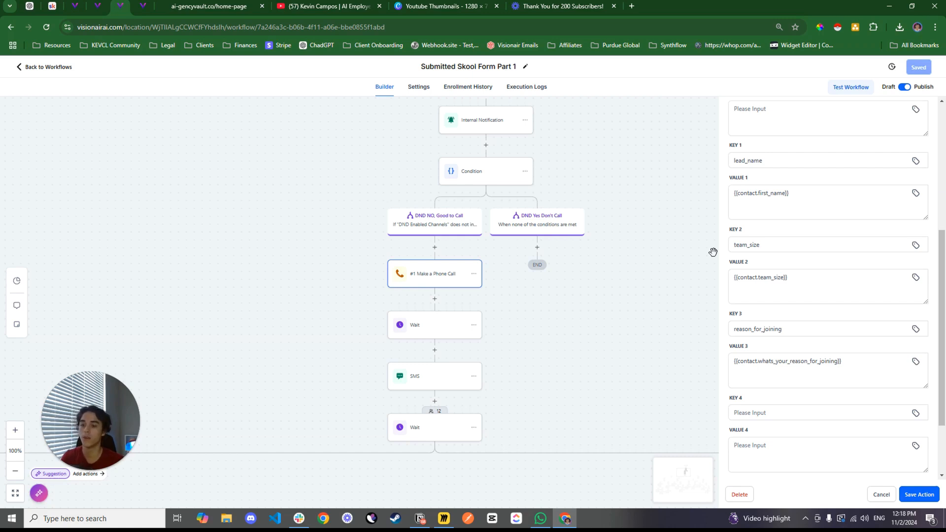
scroll(805, 249, "down", 2)
scroll(808, 248, "up", 1)
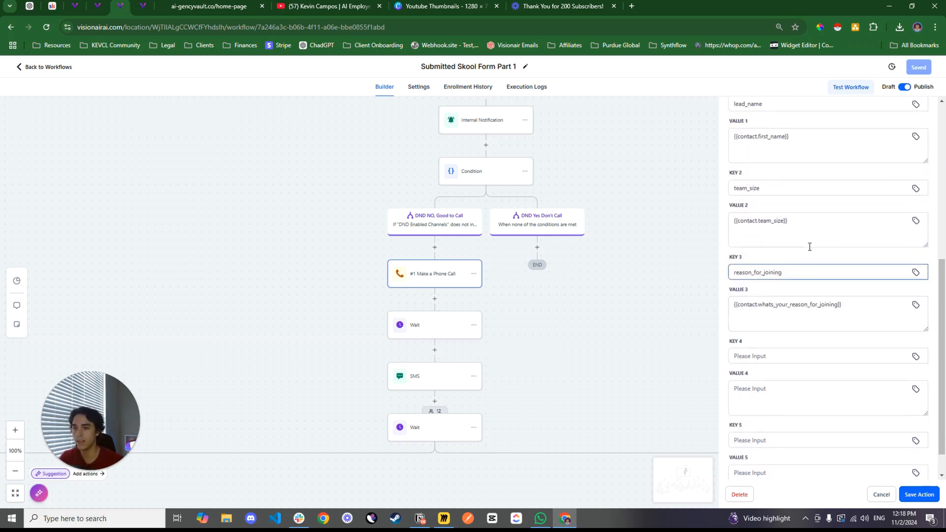
scroll(810, 247, "up", 1)
double_click(766, 205)
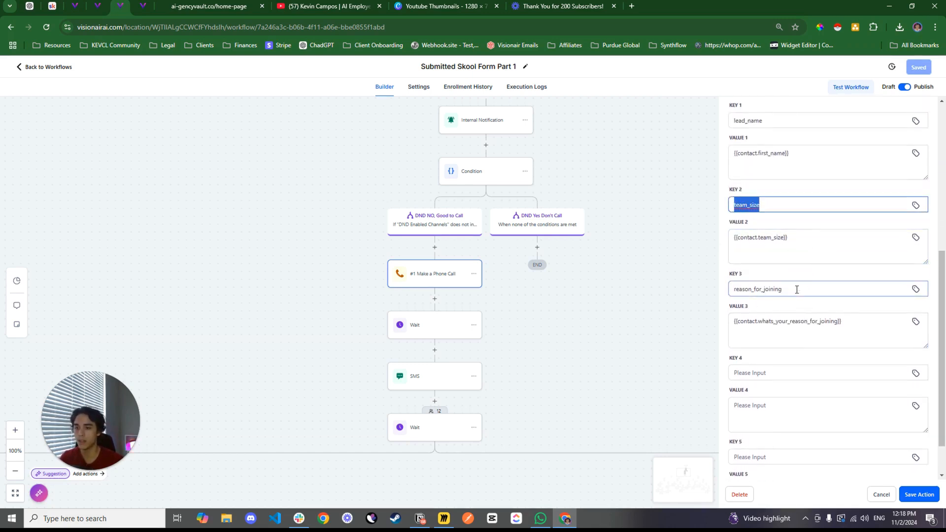
left_click(764, 288)
scroll(794, 281, "down", 2)
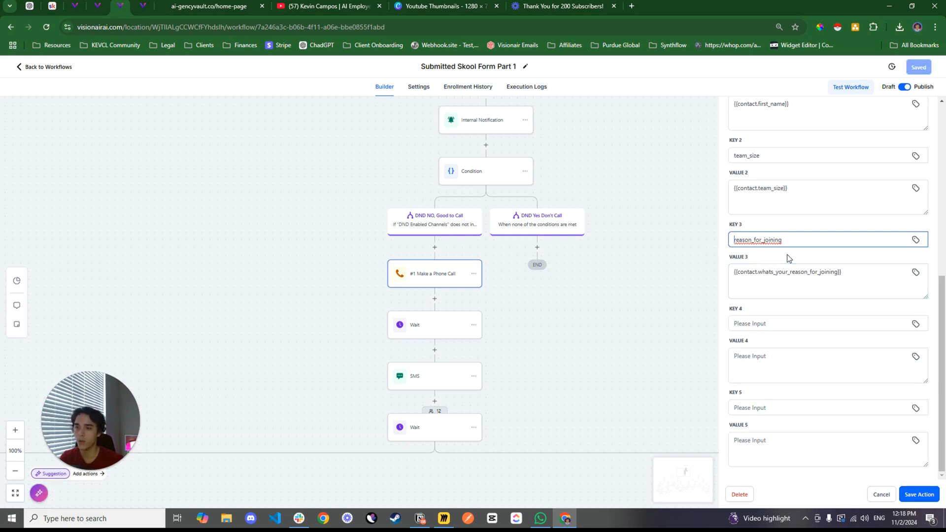
Review the Wait delay after the #1 Make a Phone Call action and the template message of the SMS that follows it
scroll(798, 256, "up", 3)
scroll(568, 314, "down", 1)
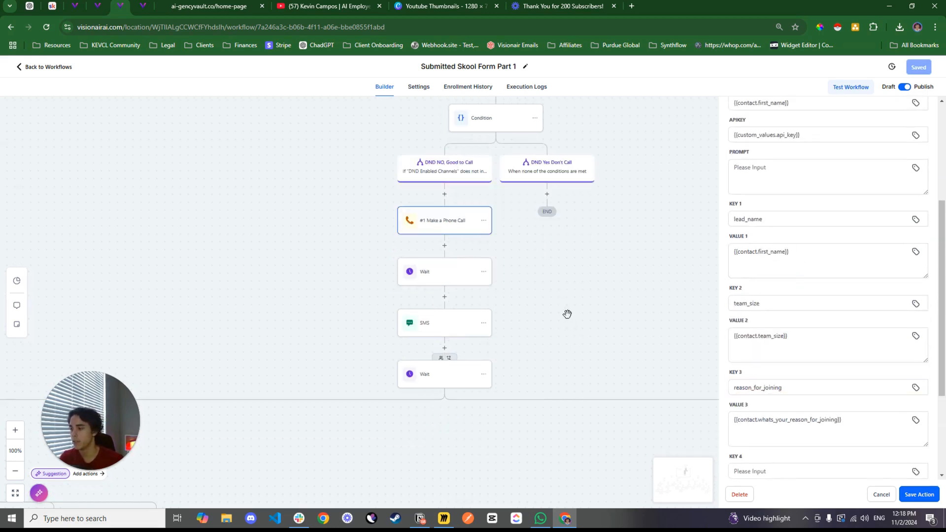
right_click(556, 294)
scroll(534, 317, "down", 1)
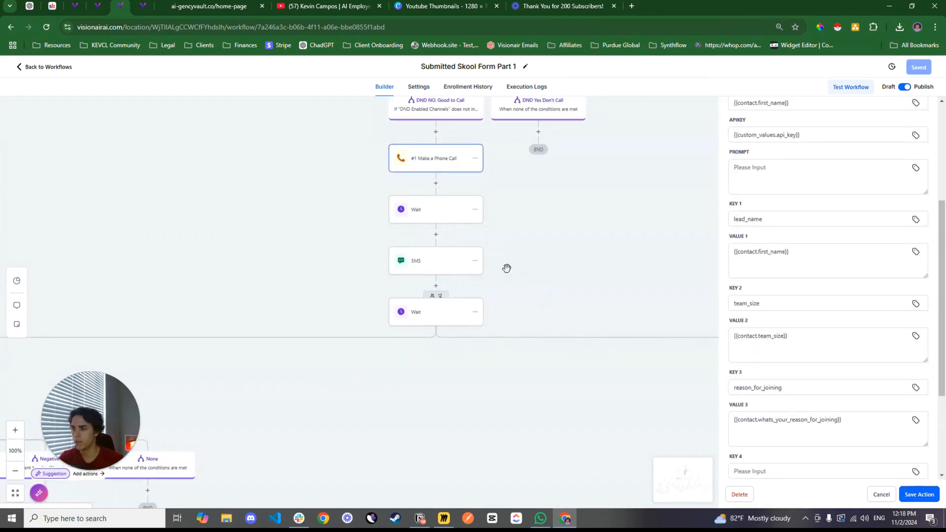
left_click(427, 220)
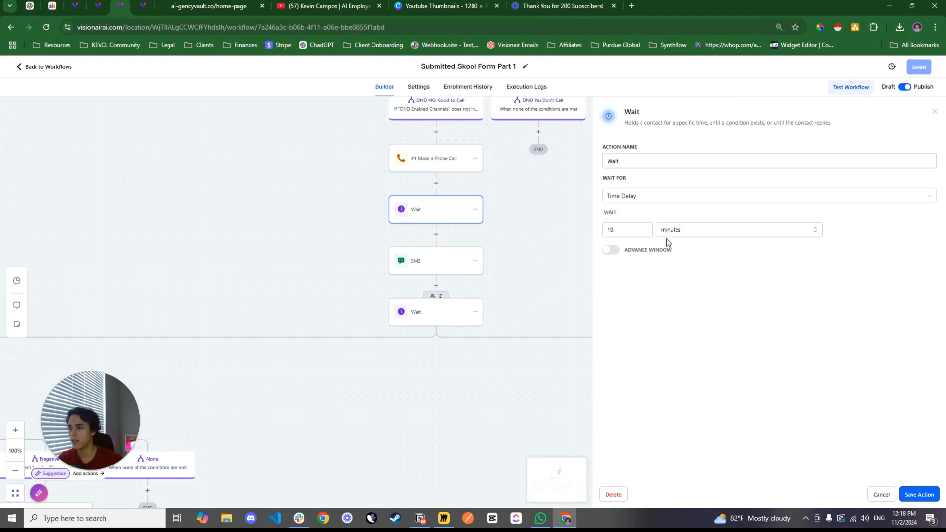
left_click(432, 266)
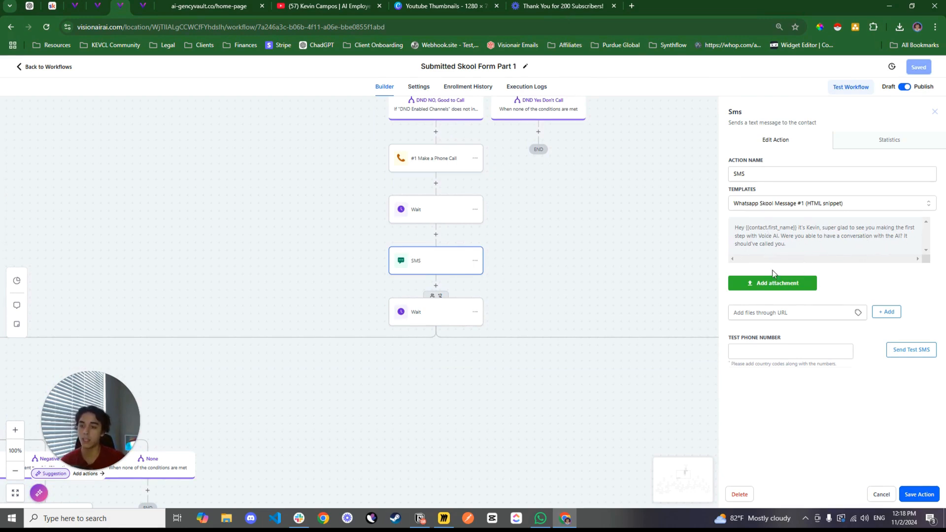
left_click(591, 249)
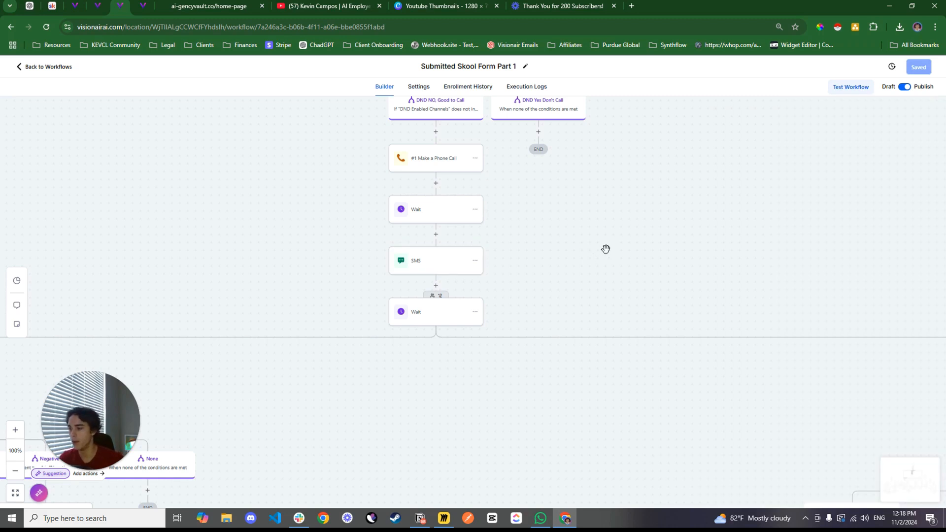
Check the contact reply and timeout settings of the Wait that follows the first SMS, leaving them unsaved
left_click(14, 469)
left_click(16, 469)
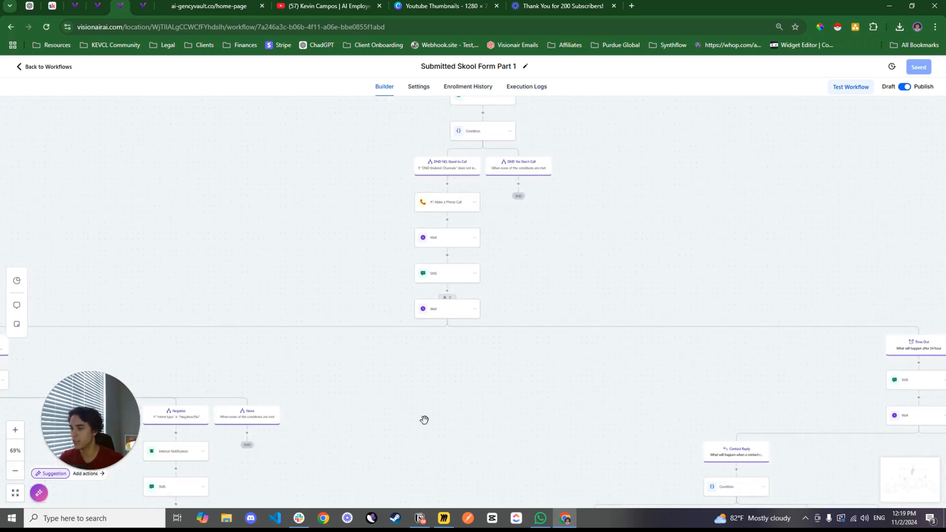
left_click_drag(426, 420, 754, 327)
left_click_drag(350, 283, 539, 255)
left_click_drag(469, 339, 302, 363)
left_click_drag(552, 245, 484, 250)
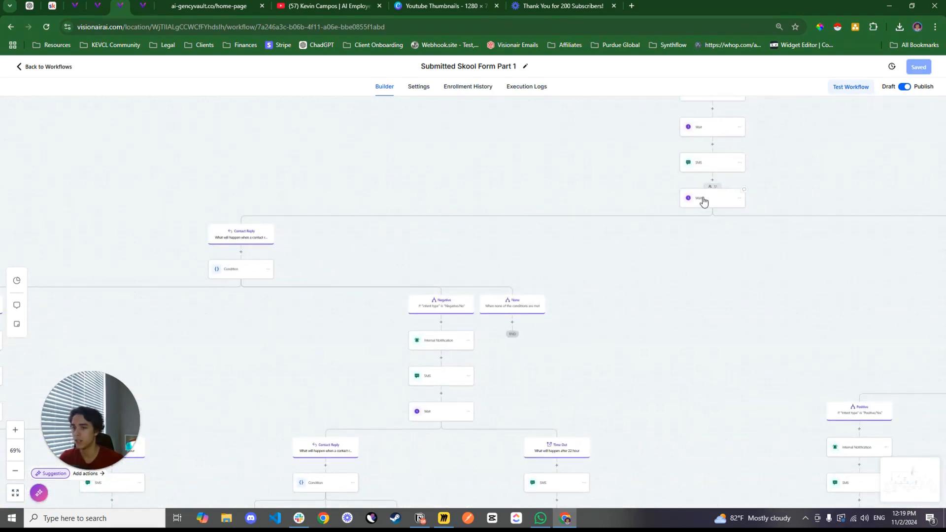
left_click(704, 200)
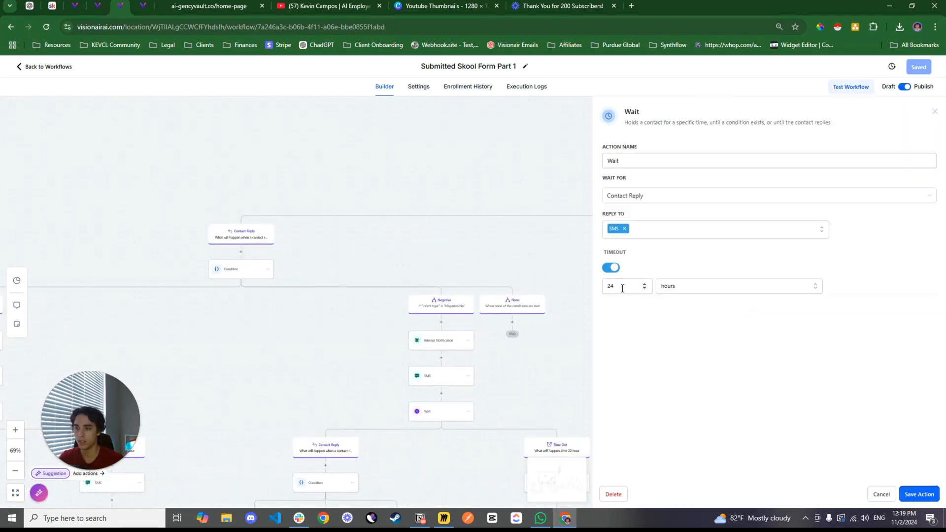
left_click(880, 495)
Compare the Time Out and Contact Reply paths that branch off the Wait after the first SMS
left_click_drag(668, 270, 474, 329)
left_click_drag(564, 374, 300, 375)
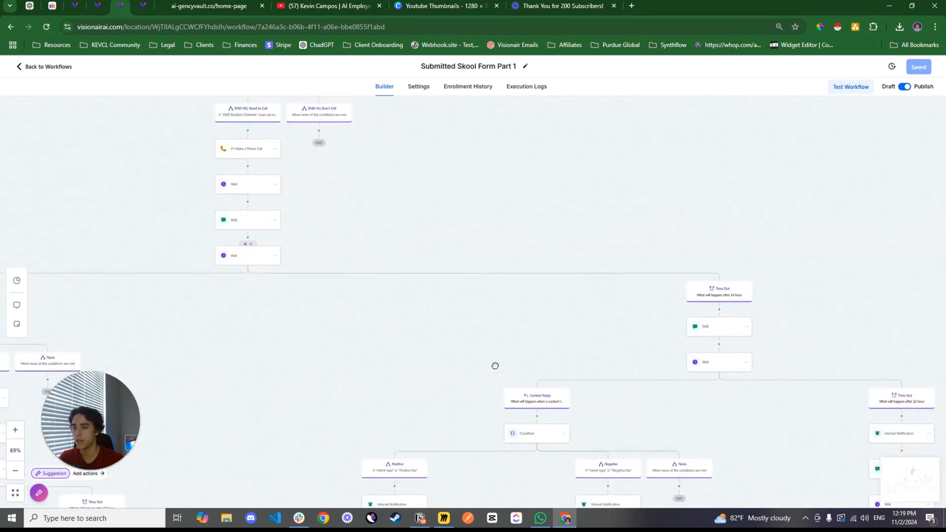
left_click_drag(494, 366, 528, 352)
left_click_drag(406, 311, 338, 285)
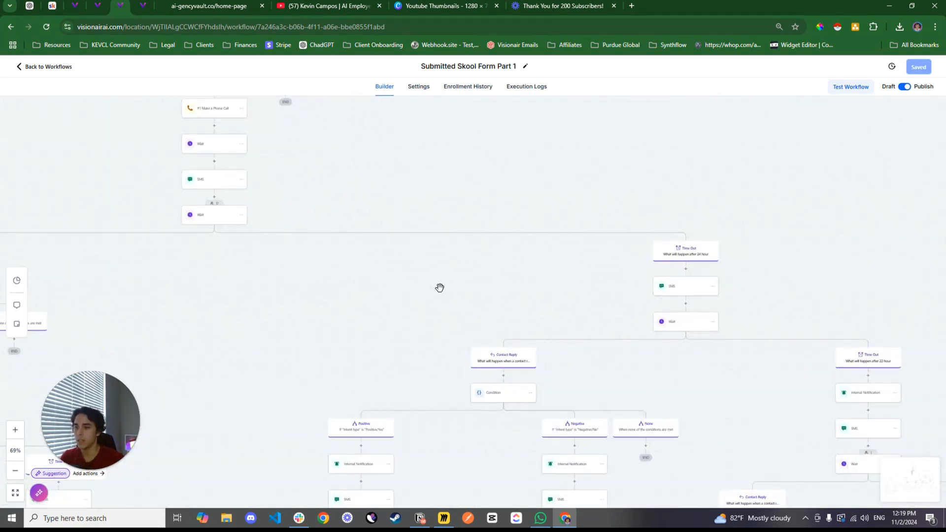
left_click_drag(439, 288, 808, 231)
left_click_drag(490, 247, 708, 242)
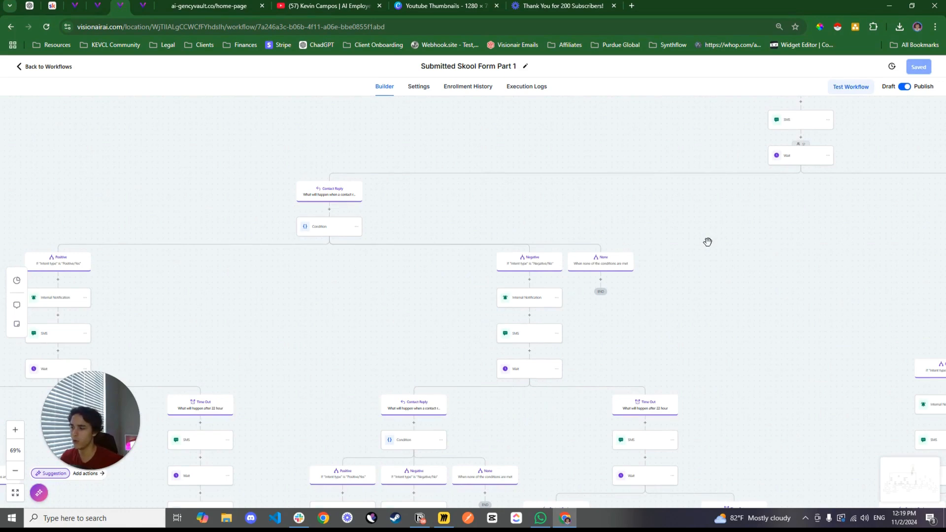
left_click_drag(461, 234, 580, 239)
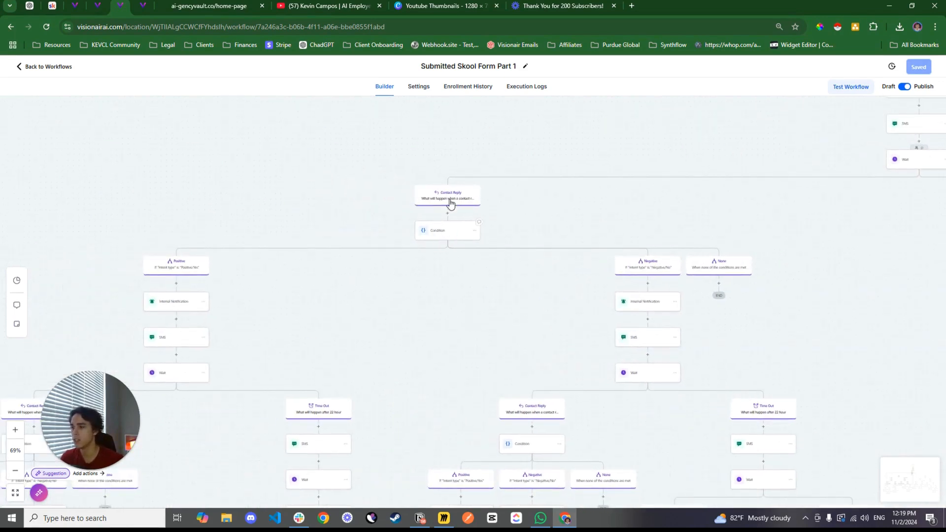
Examine the intent type rules of the Positive and Negative branches in the Condition below the first Contact Reply
left_click(450, 228)
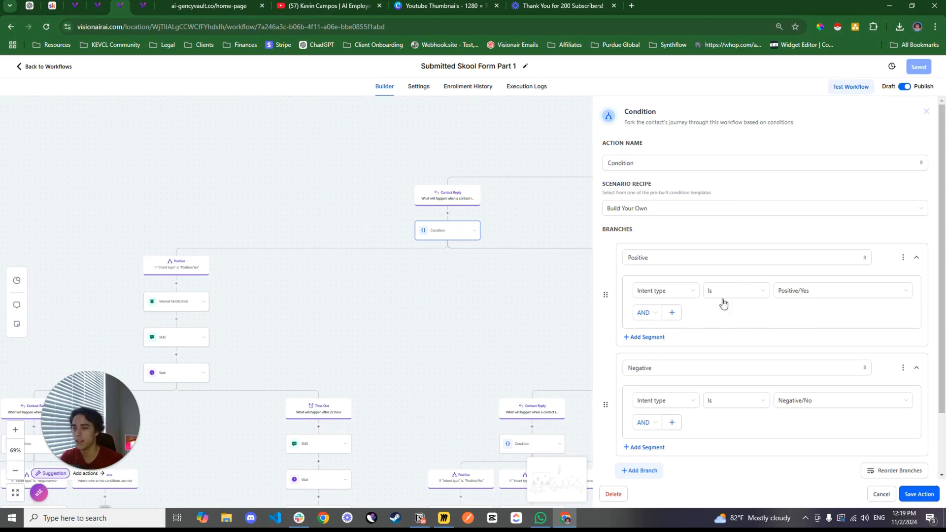
scroll(756, 303, "down", 1)
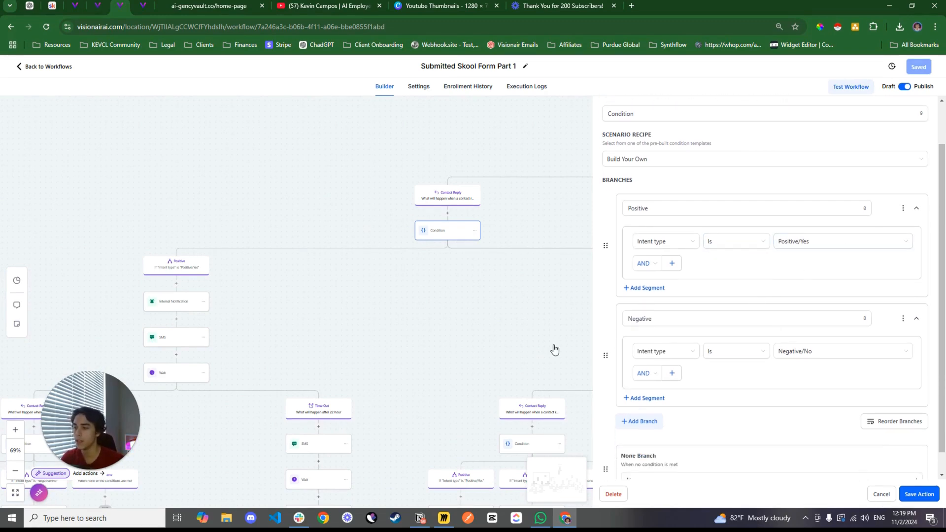
left_click(389, 270)
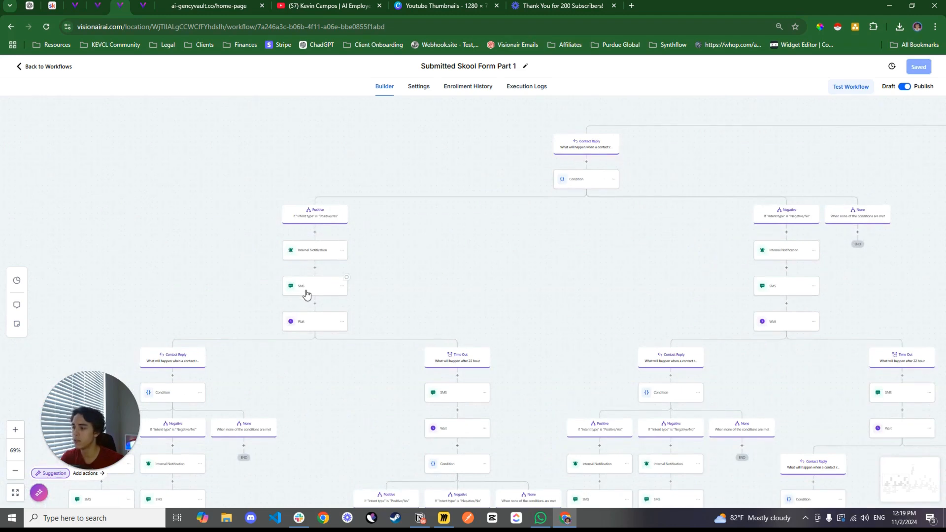
Read the SMS in the first Positive branch and the SMS replies in the Positive and Negative branches one level below it
left_click(329, 294)
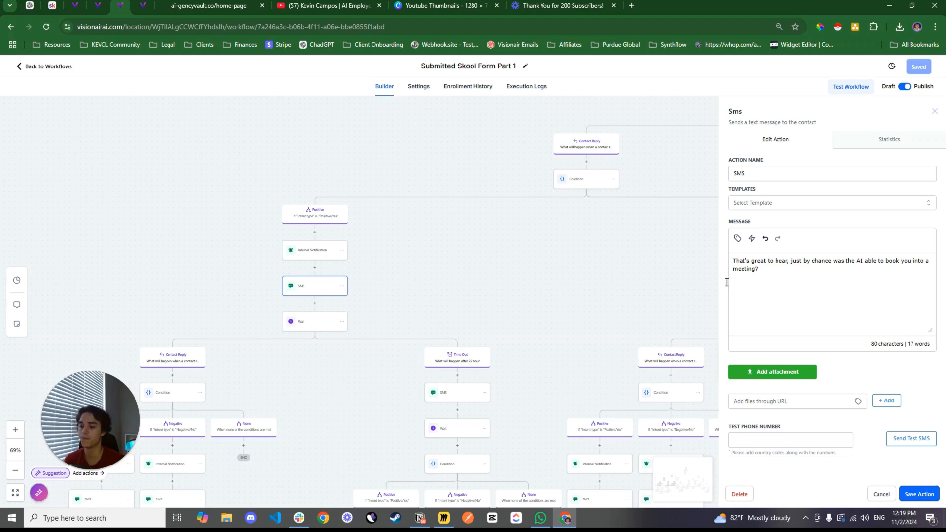
scroll(556, 213, "down", 3)
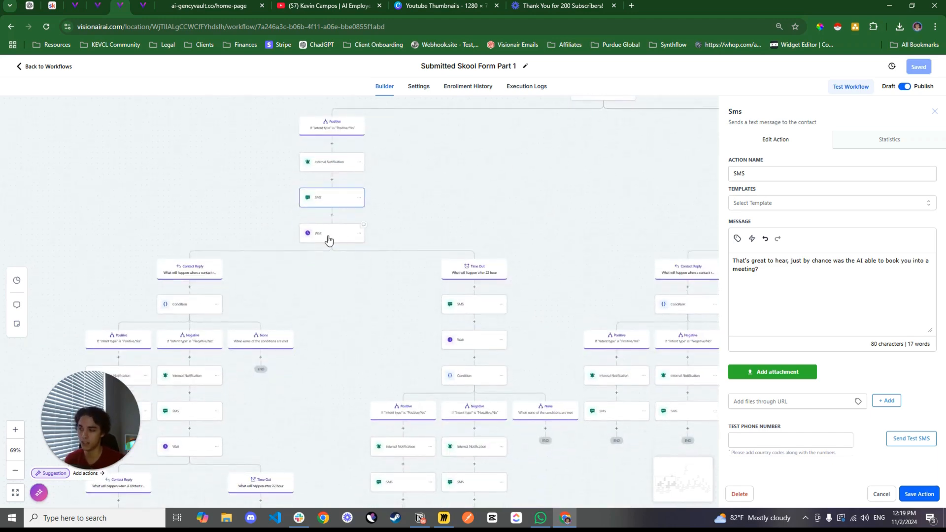
left_click_drag(328, 309, 563, 188)
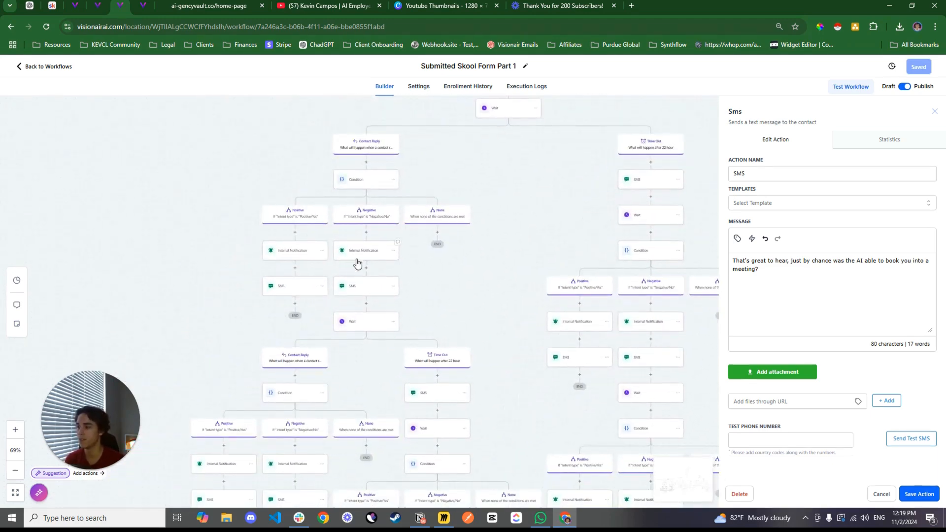
left_click(325, 287)
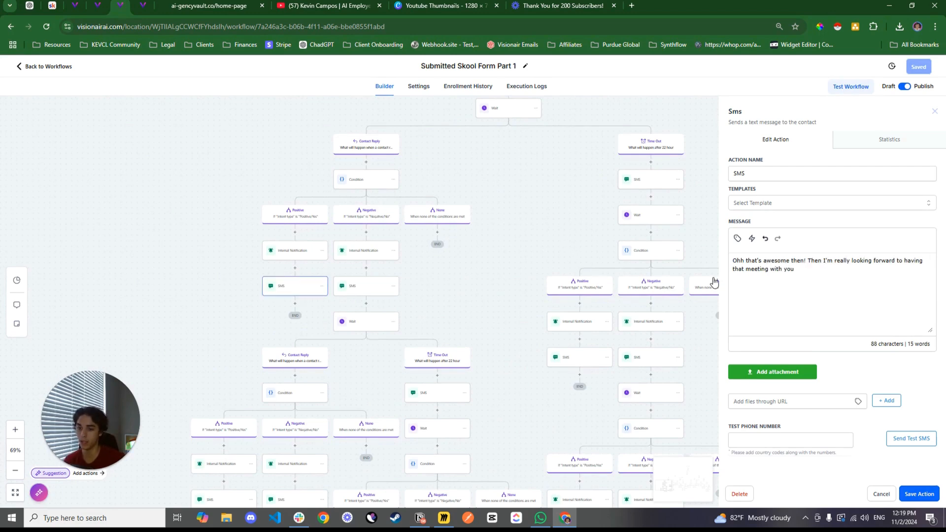
left_click(362, 289)
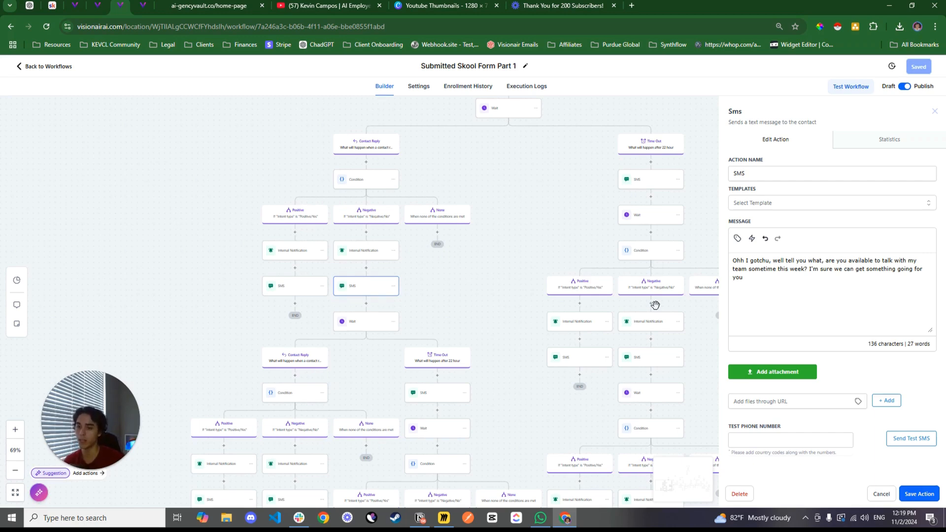
Follow the next Wait to its Contact Reply path and read the final Negative and Positive SMS messages
left_click_drag(419, 313, 450, 224)
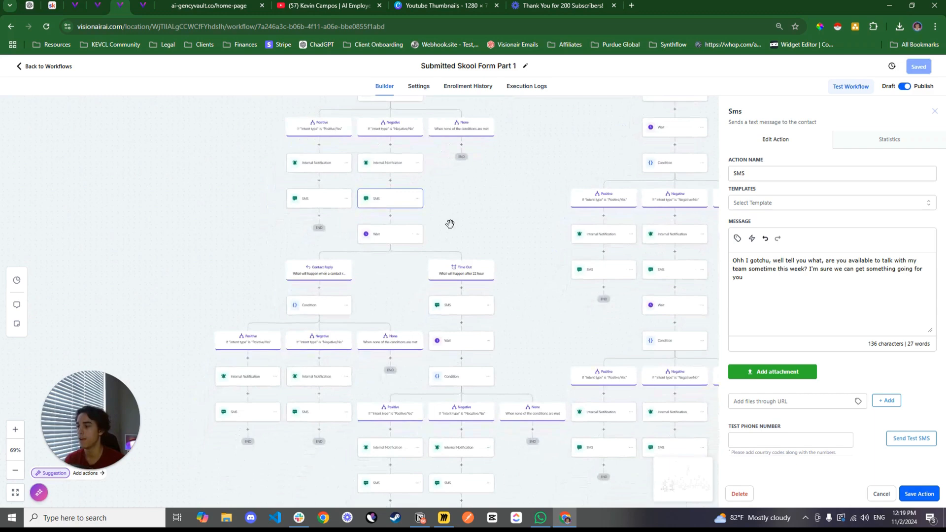
left_click(378, 239)
scroll(523, 216, "down", 2)
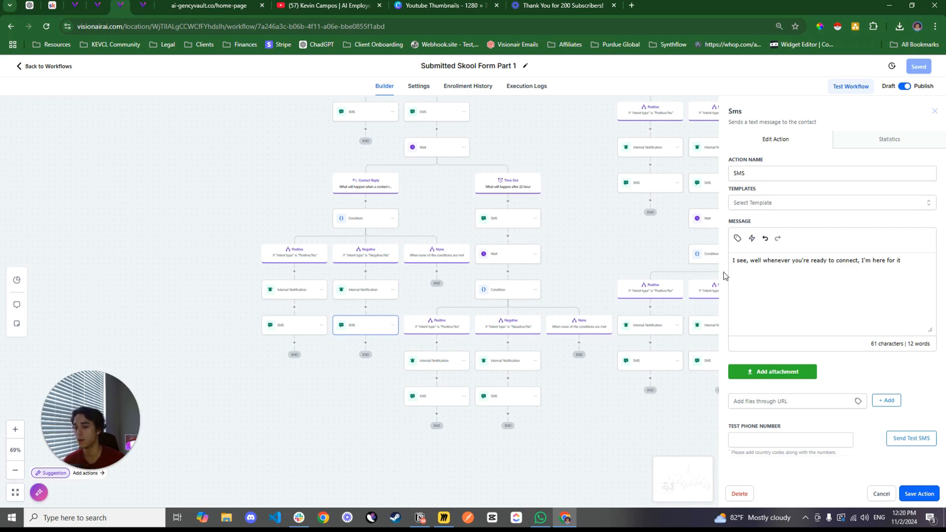
left_click(284, 334)
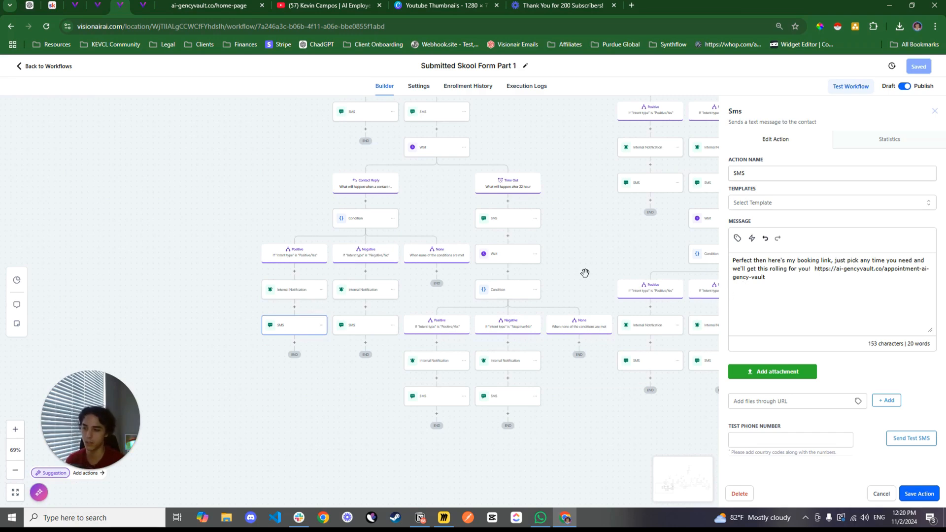
Read the SMS sent on the 22-hour Time Out path under the first Positive branch, and leave it without saving
left_click_drag(595, 257, 541, 298)
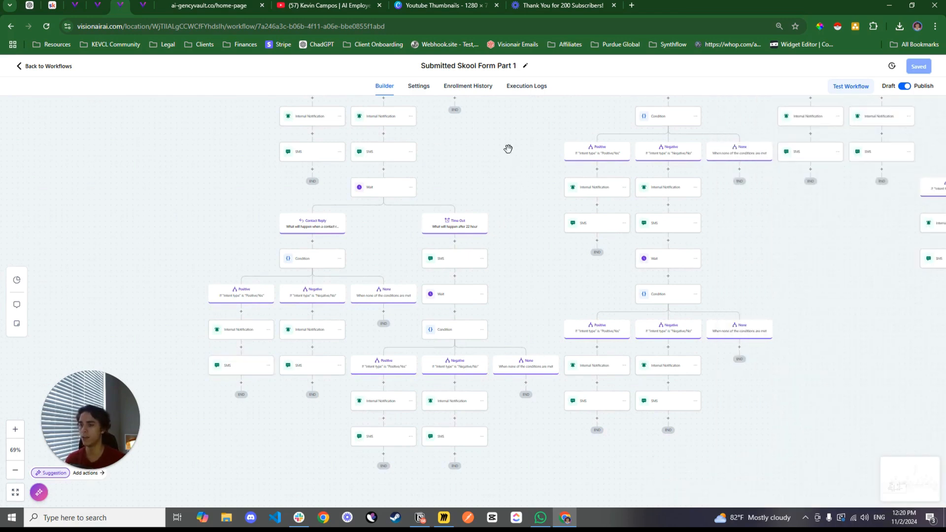
left_click_drag(508, 148, 394, 395)
left_click_drag(636, 234, 568, 235)
left_click_drag(572, 304, 585, 198)
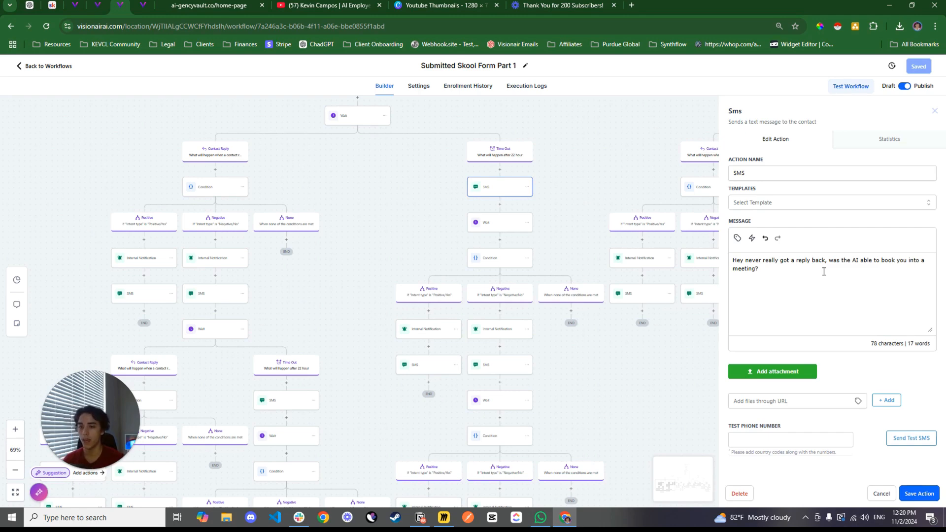
left_click(882, 494)
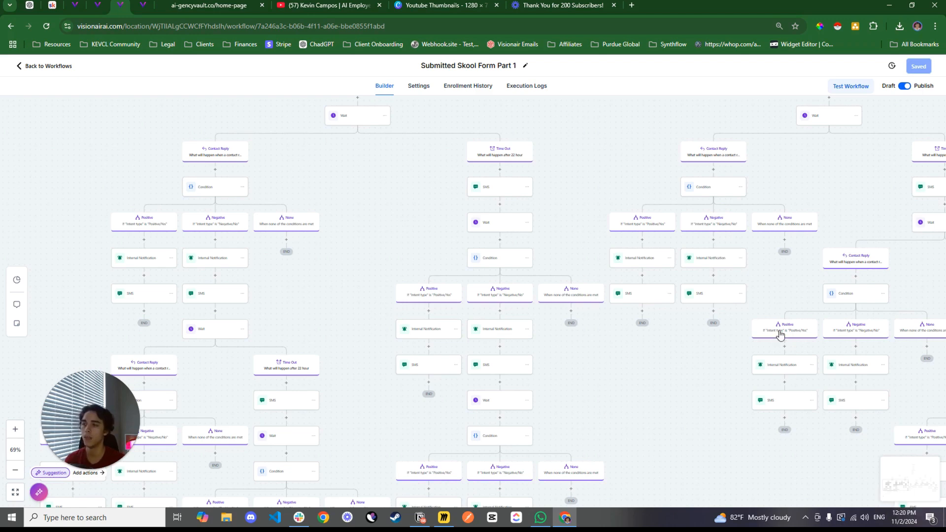
Return to the workflow list and open the AI Post Call Follow Ups Part 2 workflow
left_click_drag(551, 197, 434, 356)
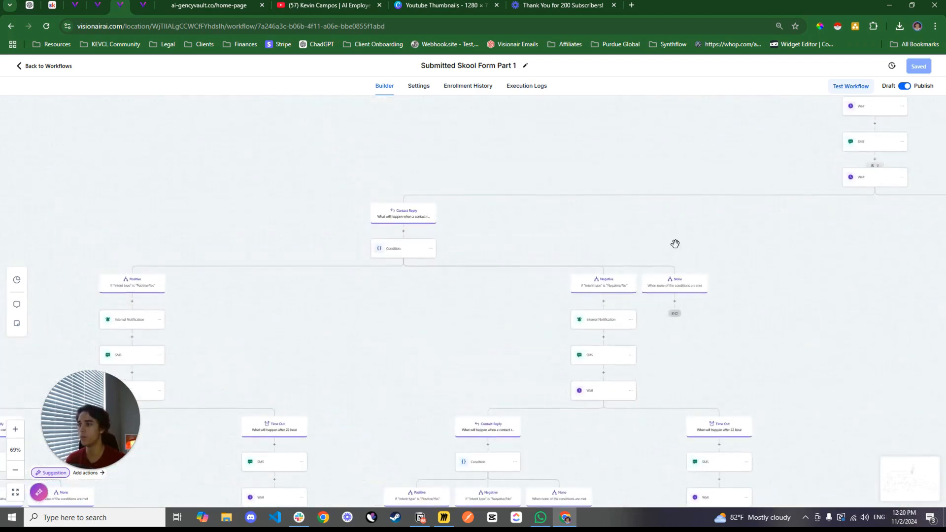
left_click_drag(676, 243, 272, 300)
left_click_drag(562, 369, 483, 391)
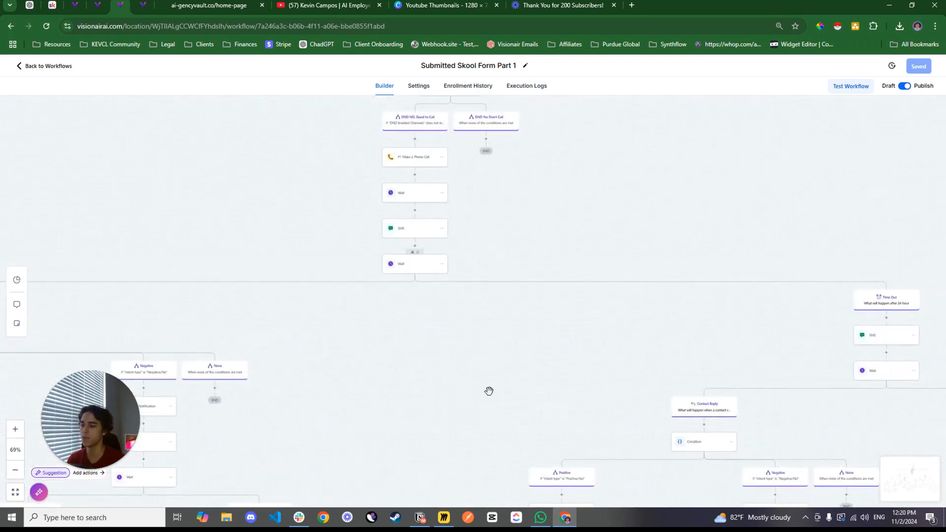
left_click(59, 66)
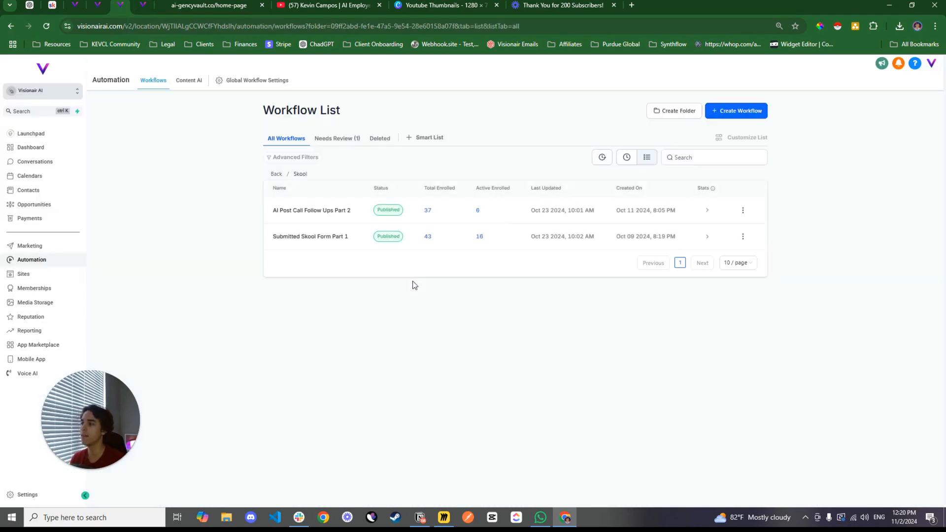
left_click(315, 211)
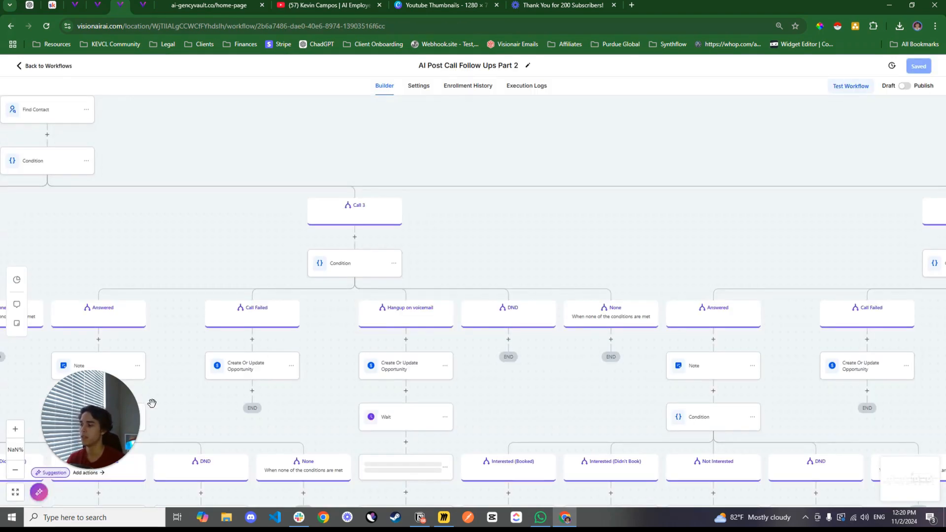
Survey the Call 1, Call 2 and Call 3 branches and their call outcome paths in the post-call workflow
left_click_drag(340, 384, 326, 226)
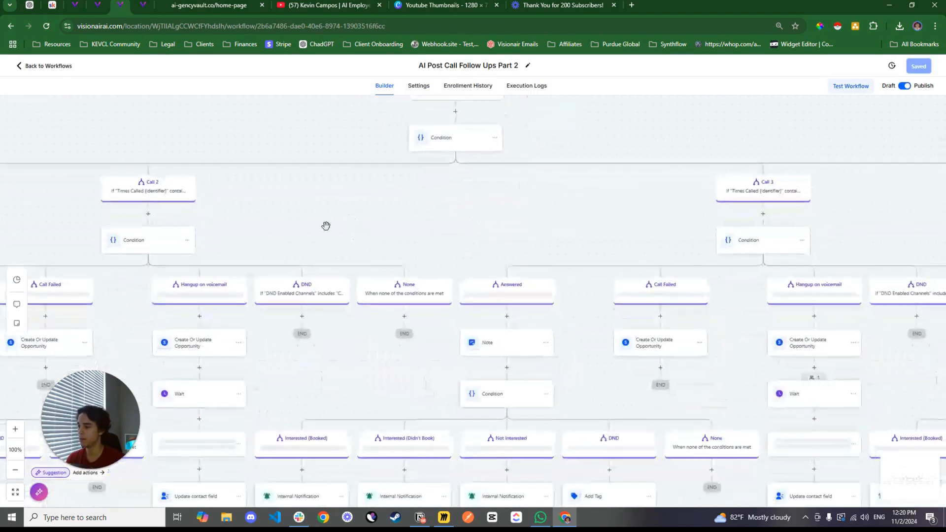
scroll(291, 302, "down", 5)
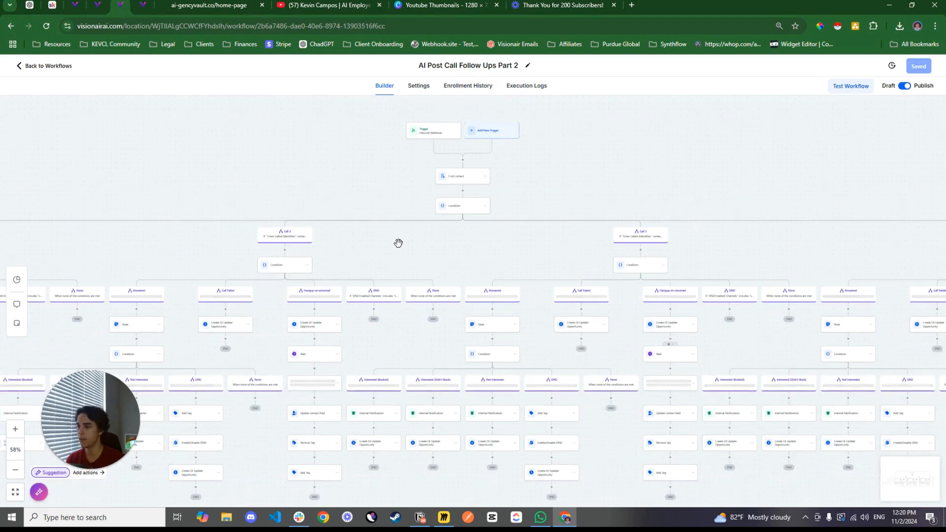
left_click_drag(398, 243, 420, 245)
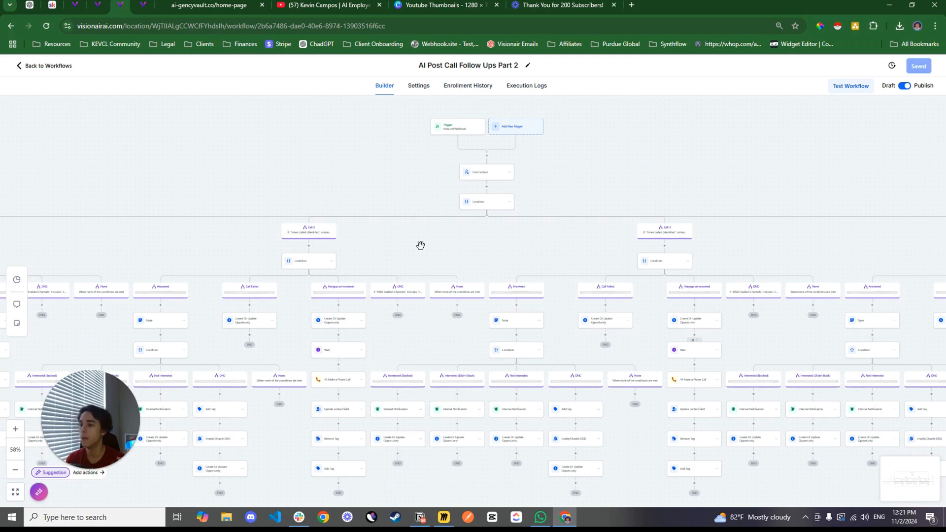
left_click_drag(420, 246, 788, 221)
left_click_drag(409, 219, 583, 201)
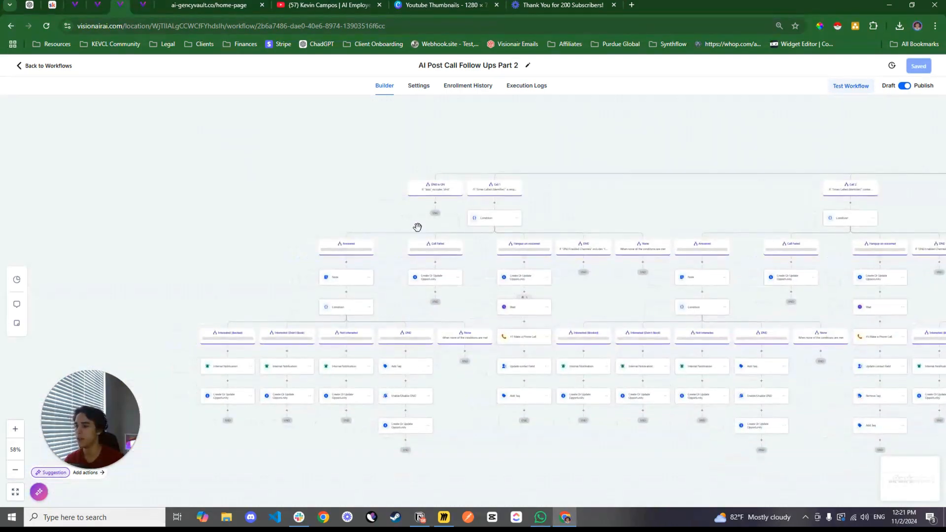
Open the Inbound Webhook trigger of the post-call workflow to inspect its settings and mapping reference
left_click_drag(475, 317, 237, 420)
left_click_drag(571, 234, 310, 272)
left_click(501, 227)
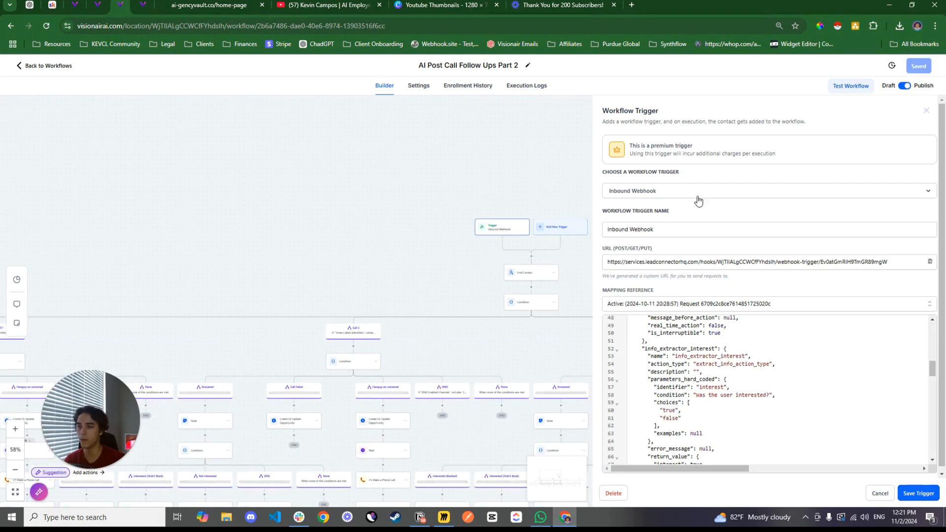
Compare the Inbound Webhook trigger's URL with the webhook in the voice assistant's deployment settings, and return to the workflow
left_click_drag(610, 261, 863, 255)
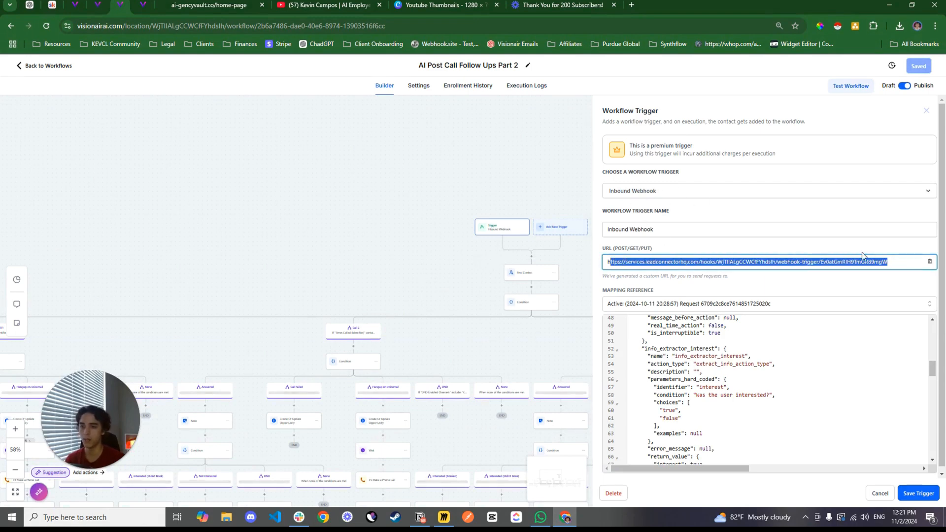
left_click(75, 5)
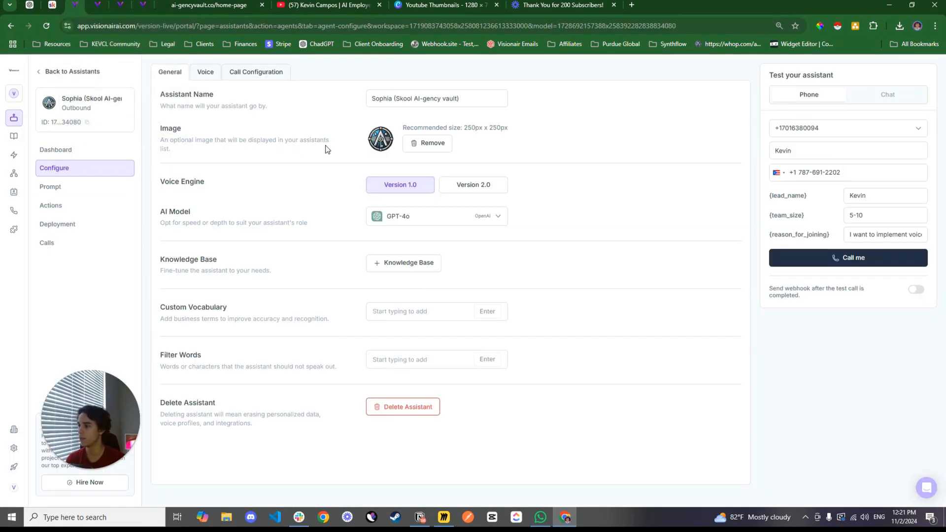
left_click(67, 227)
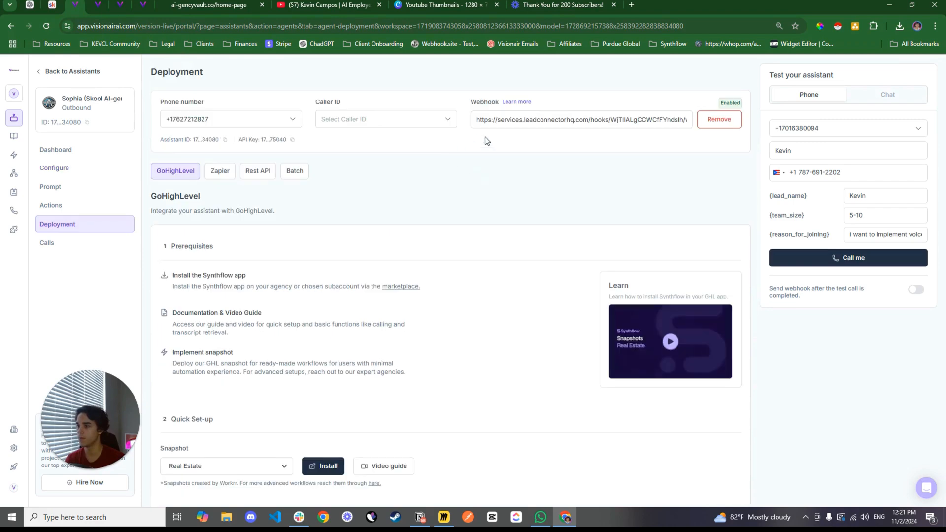
left_click_drag(480, 121, 680, 125)
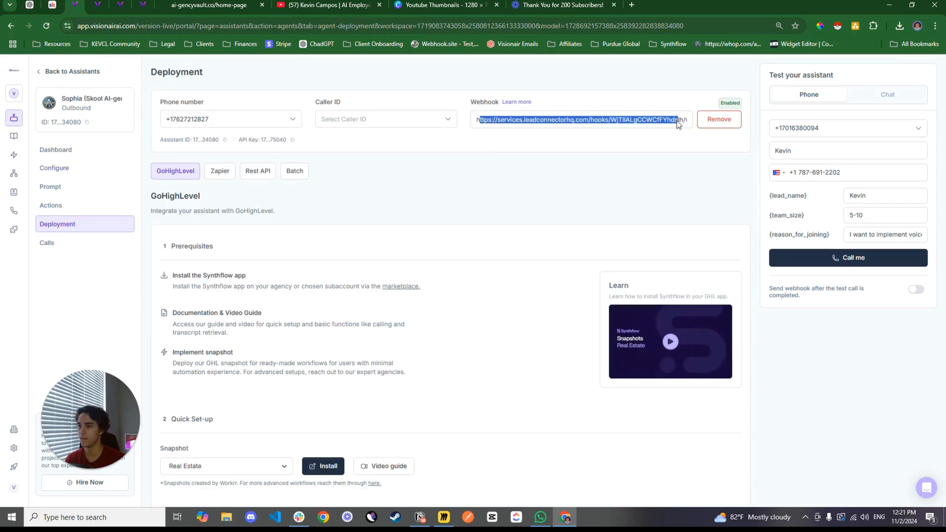
left_click(220, 5)
left_click(123, 4)
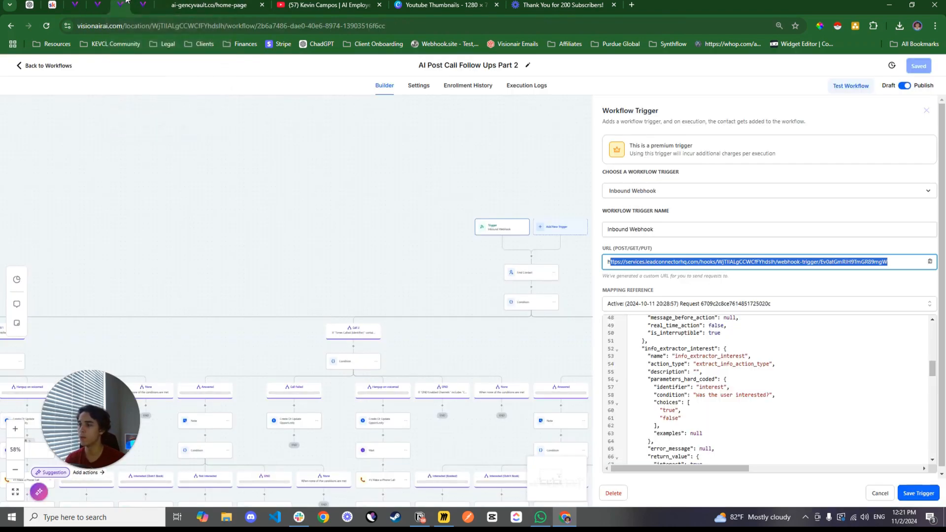
Review the Inbound Webhook trigger's mapping reference data and its list of received requests, and close it without saving
scroll(553, 245, "down", 1)
scroll(739, 367, "up", 10)
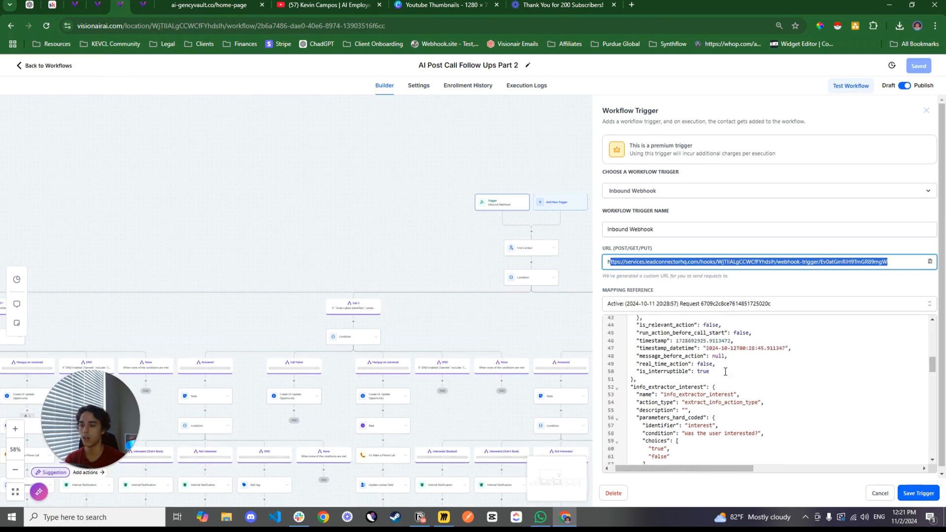
scroll(739, 367, "up", 2)
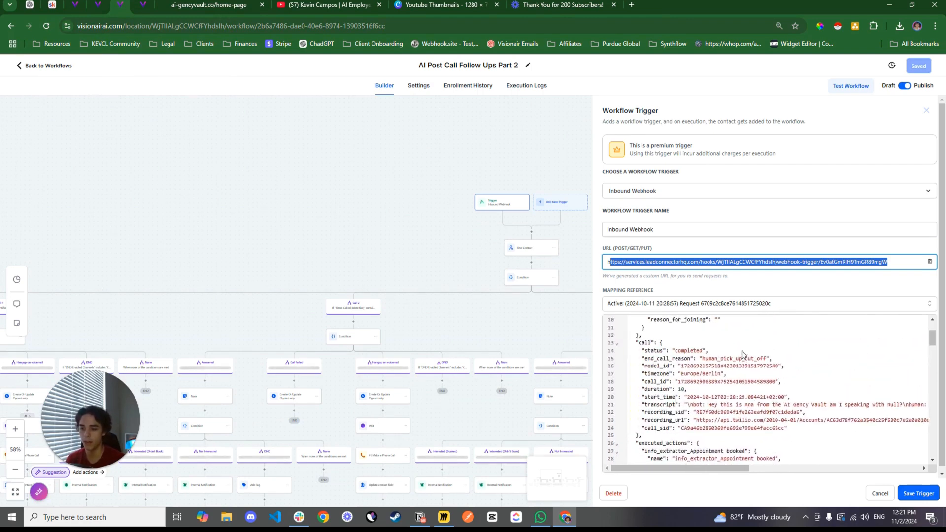
scroll(732, 362, "left", 2)
left_click(732, 304)
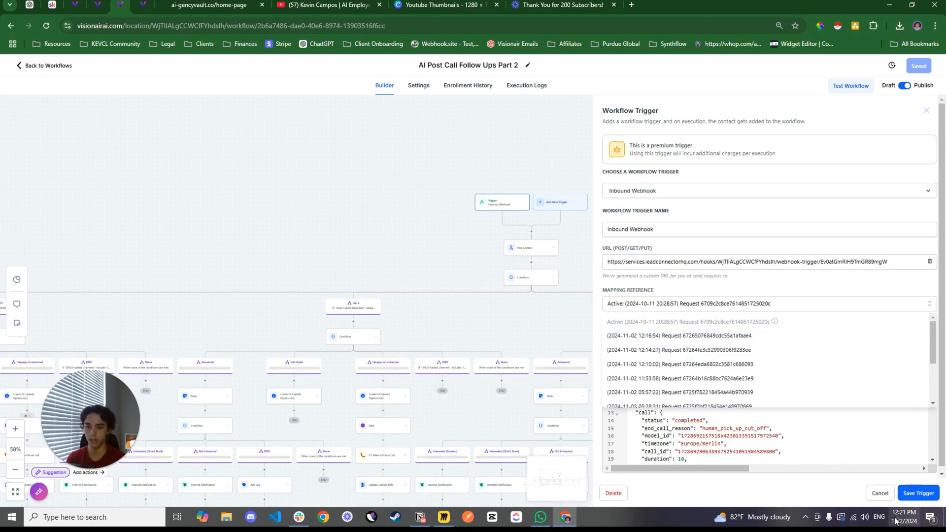
left_click_drag(408, 234, 338, 213)
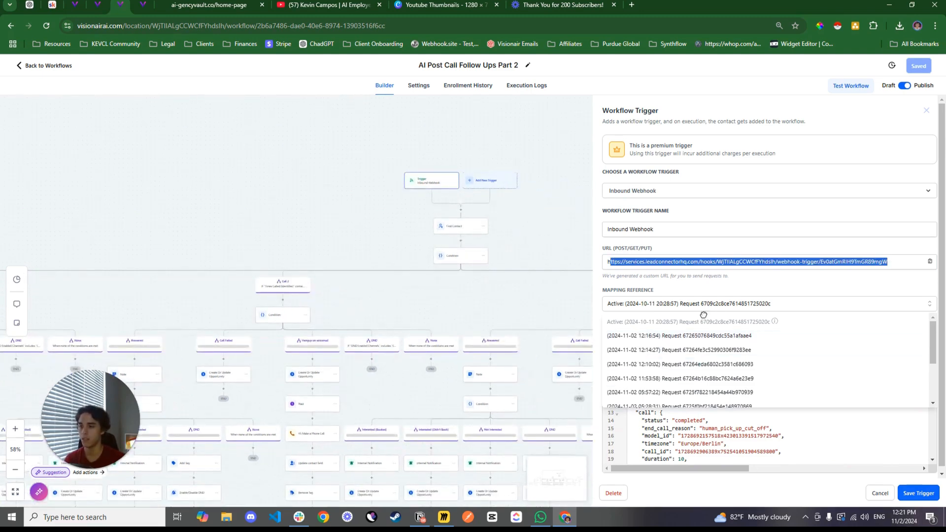
left_click(880, 492)
Inspect the Find Contact action after the trigger to see which field matches the contact
scroll(484, 278, "down", 1)
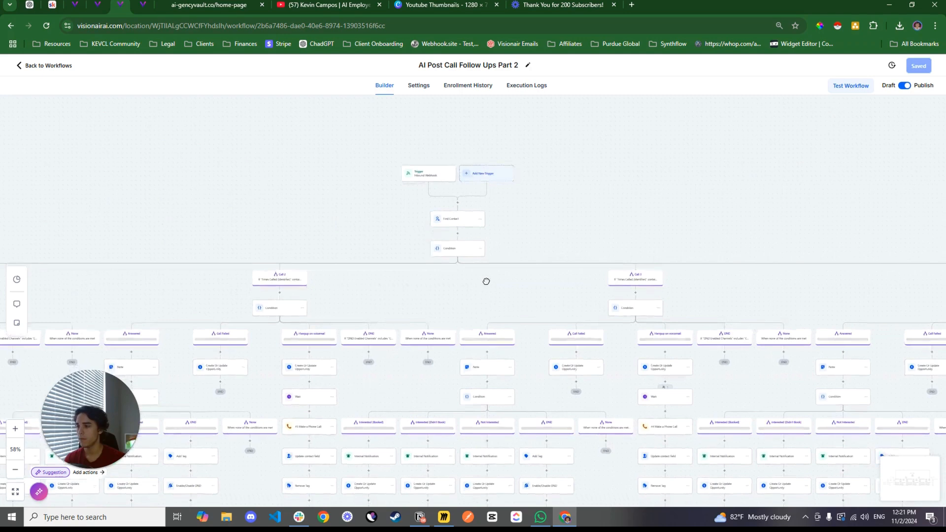
left_click(448, 226)
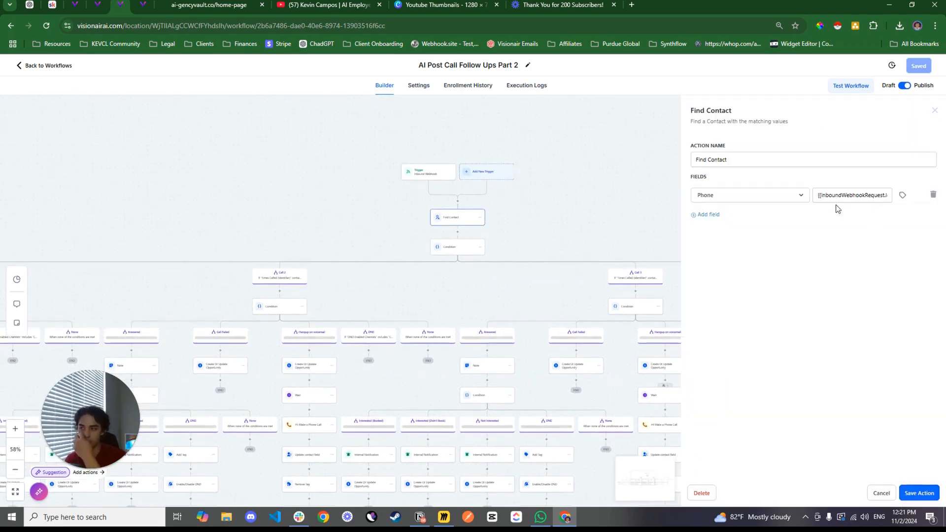
left_click_drag(465, 285, 488, 266)
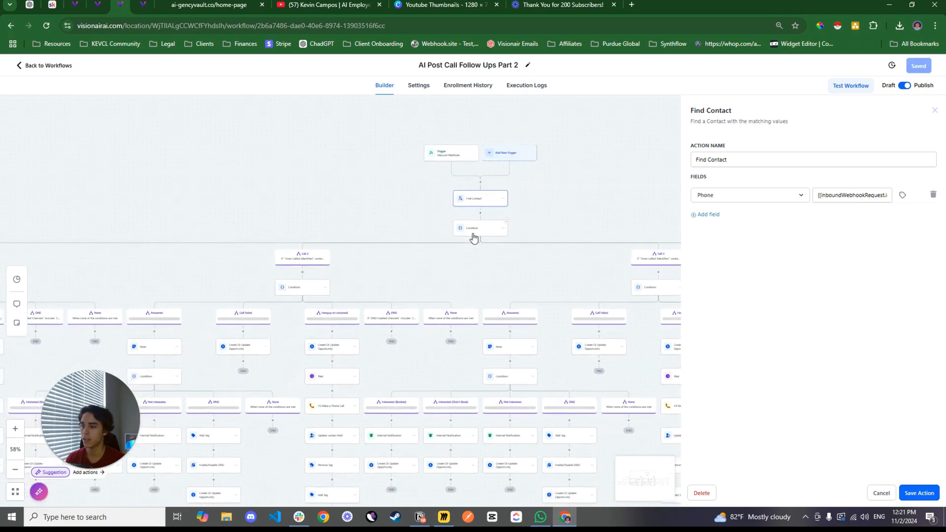
Review the rules of the main Condition's DND is ON and Call 1 to Call 4 branches, and close it without saving
left_click(660, 287)
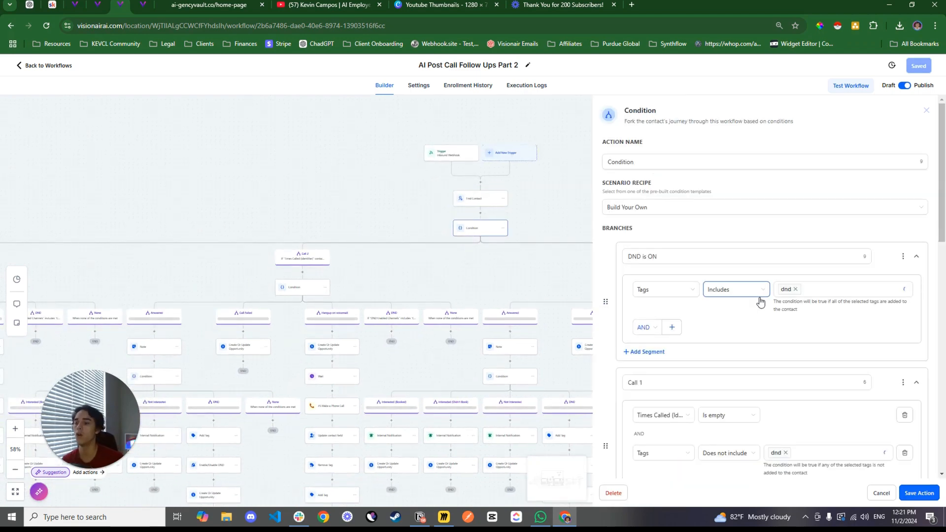
scroll(759, 301, "down", 3)
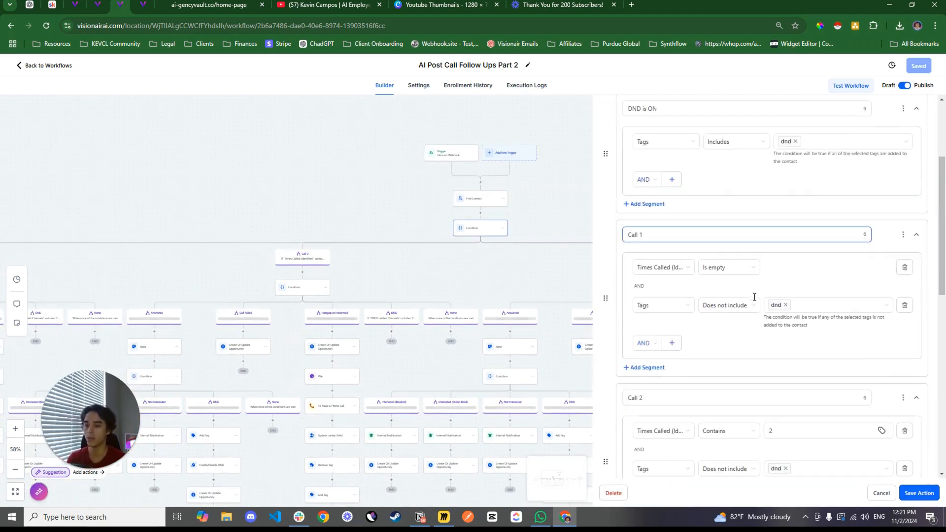
scroll(735, 274, "down", 10)
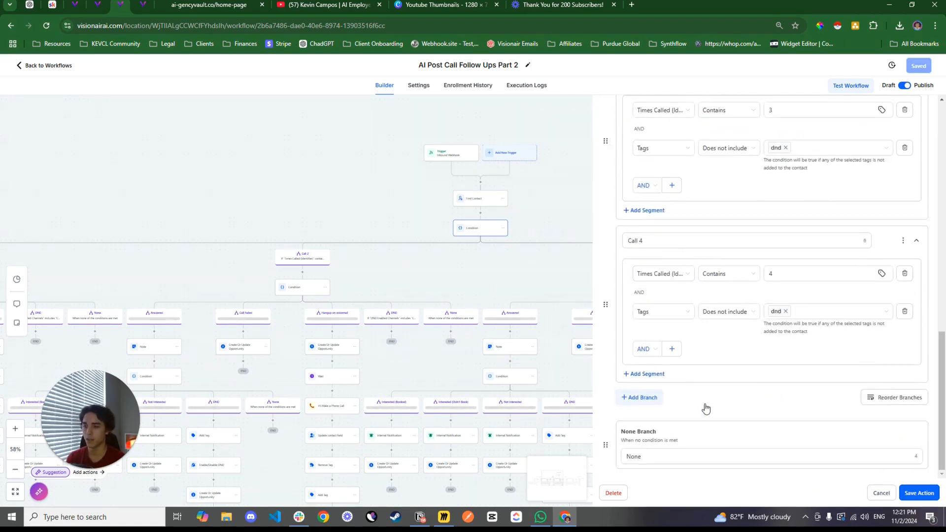
left_click(456, 275)
Examine the Call 1 branch's outcome paths up close and see how they relate to the Call 2 branch
left_click_drag(427, 262, 619, 178)
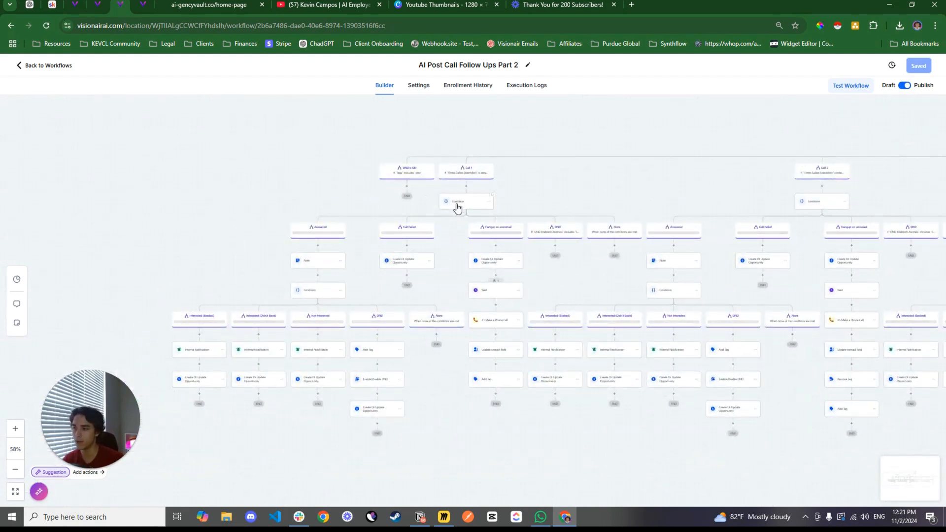
left_click(15, 428)
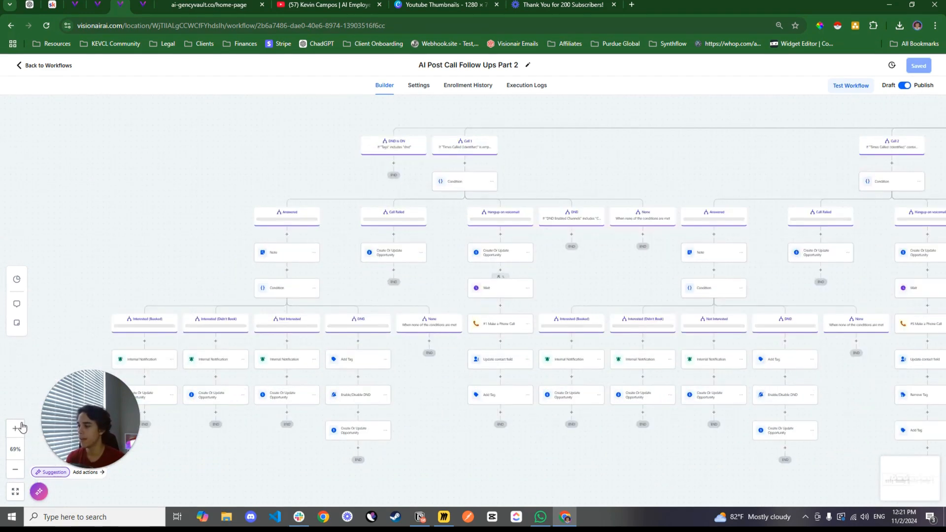
left_click(15, 428)
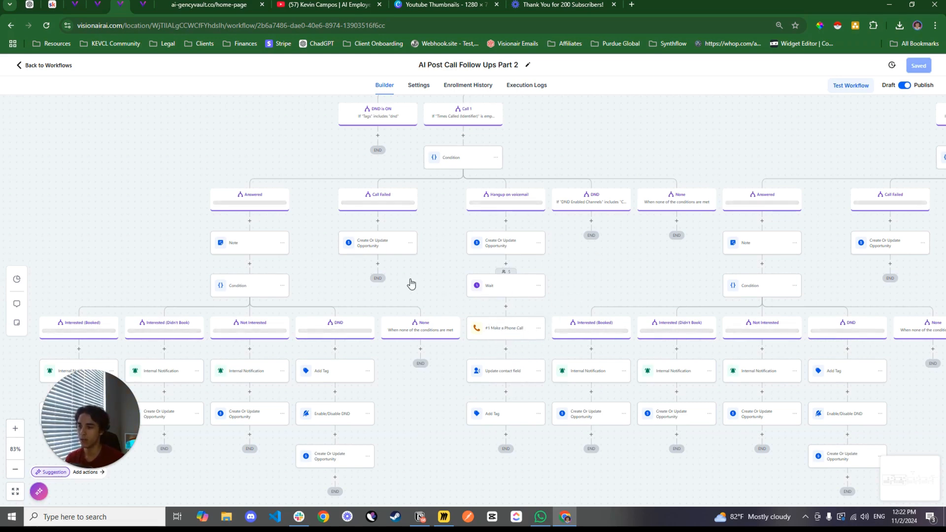
left_click_drag(409, 281, 427, 249)
left_click_drag(459, 279, 416, 265)
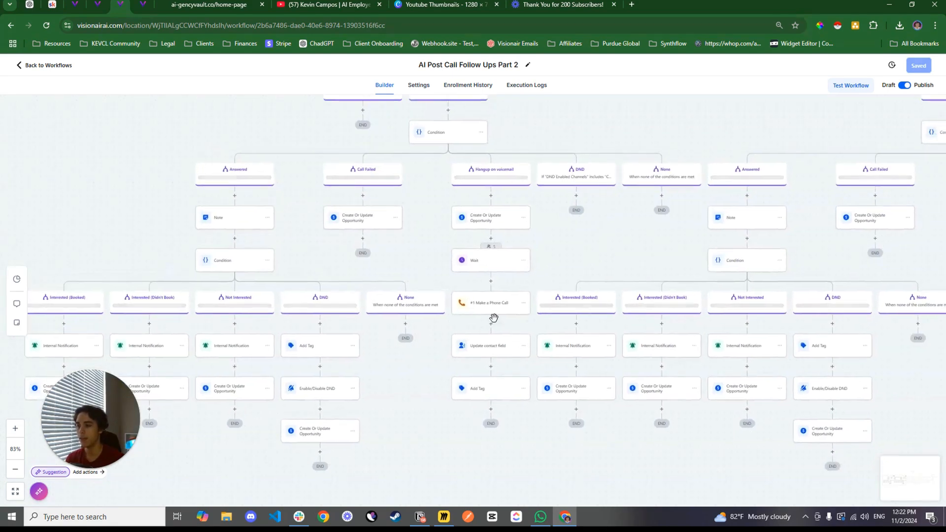
left_click_drag(593, 163, 409, 398)
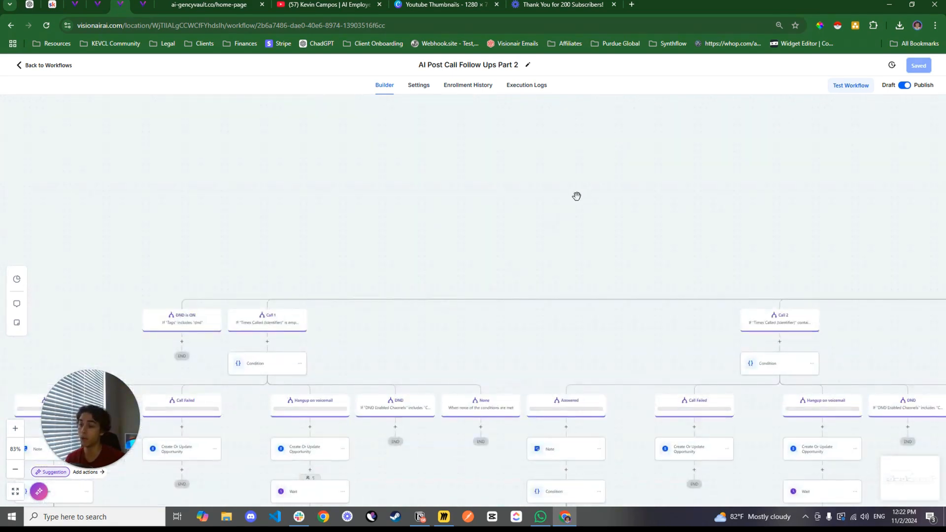
left_click_drag(838, 172, 391, 235)
Inspect the Update contact field action on Call 1's Hangup on voicemail path and relate it to the main Condition
scroll(477, 280, "down", 10)
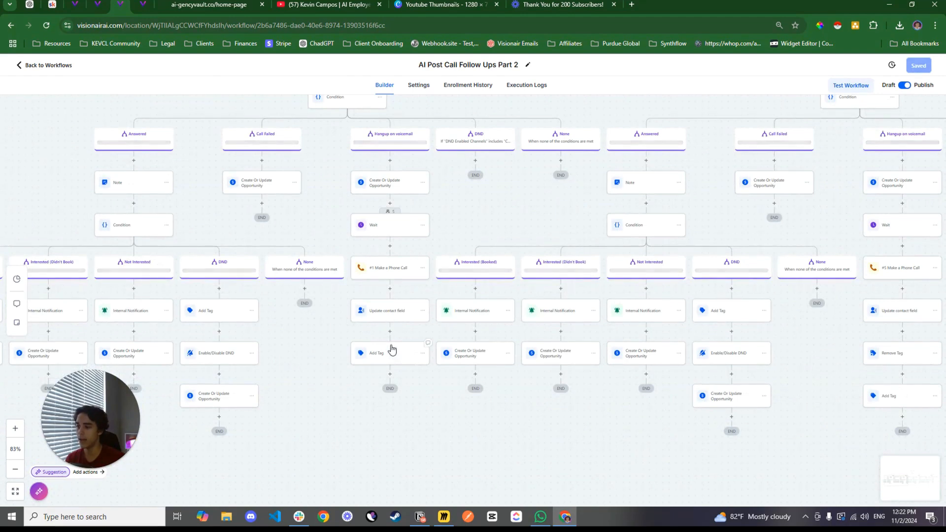
left_click(388, 317)
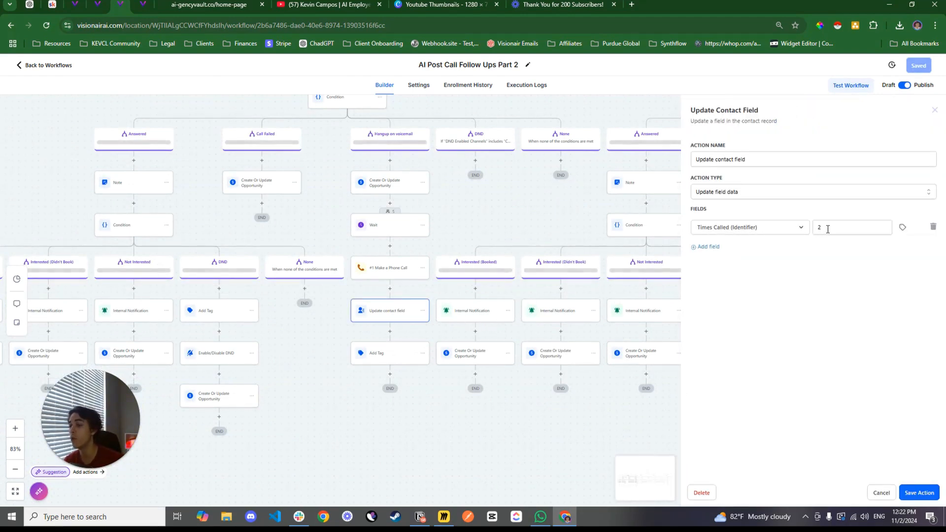
scroll(480, 197, "up", 5)
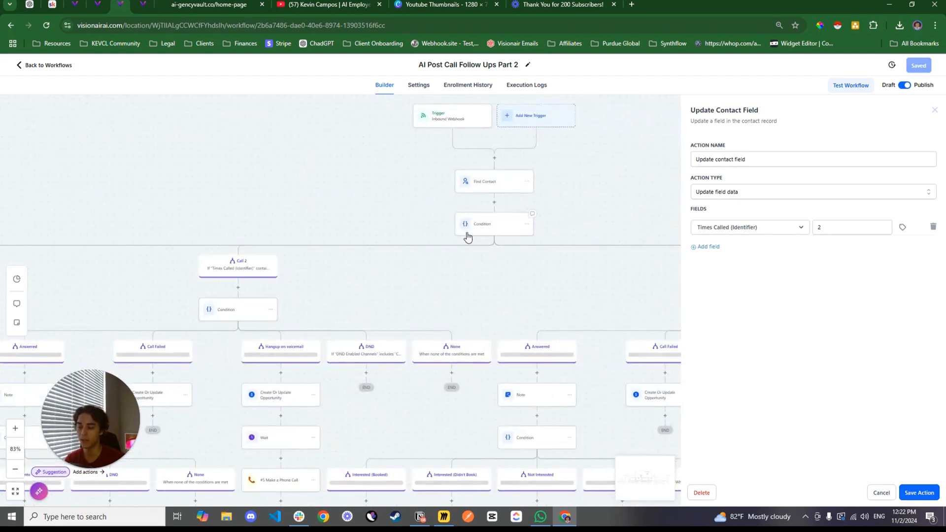
Read the Note action on Call 1's Answered path to see which call details it records on the contact
left_click_drag(141, 290, 432, 285)
left_click_drag(300, 324, 503, 217)
left_click_drag(429, 250, 467, 220)
left_click(391, 190)
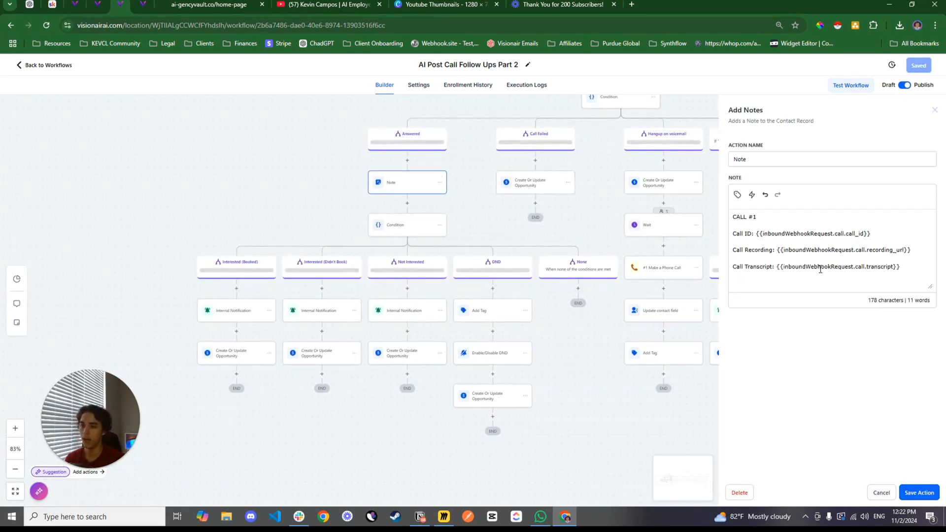
Review the Interested (Booked), Interested (Didn't Book), Not Interested and DND rules in the Condition under Call 1's Answered path, and close it
scroll(283, 146, "down", 2)
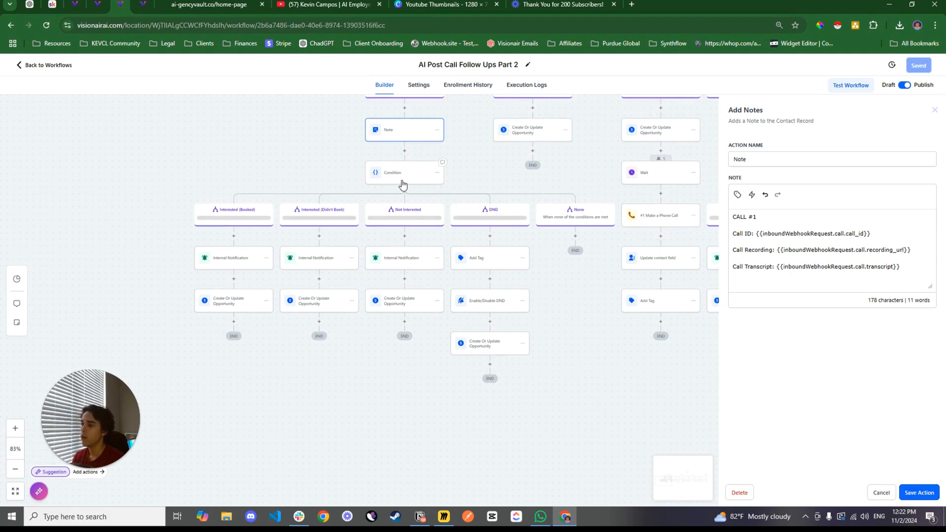
left_click_drag(241, 173, 277, 158)
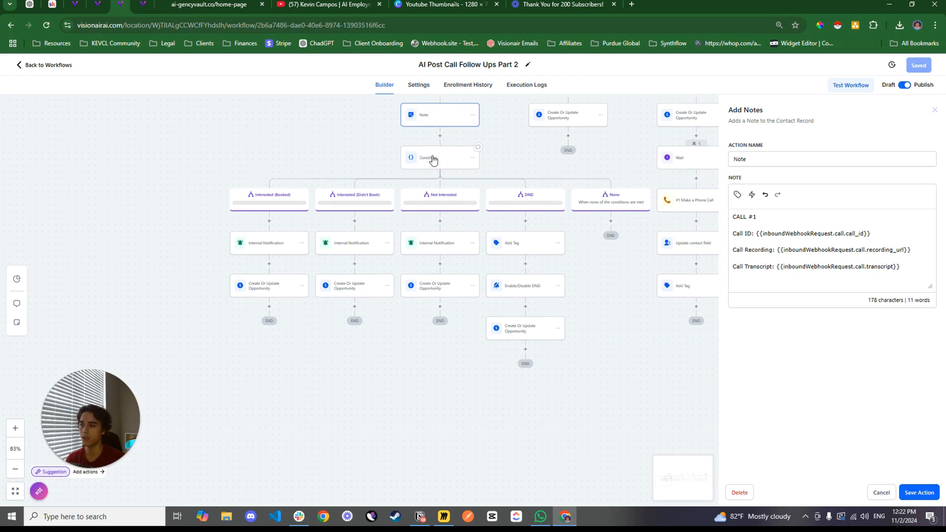
left_click(426, 162)
scroll(700, 276, "down", 5)
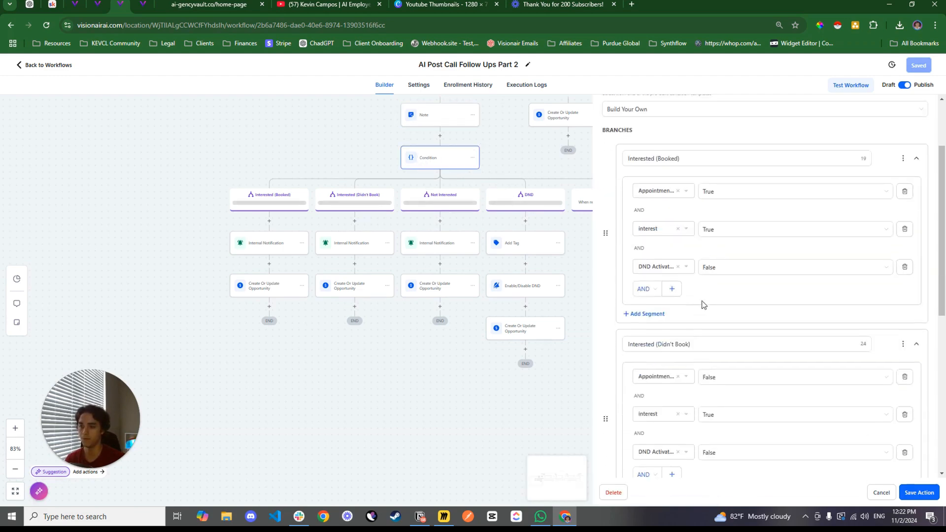
scroll(702, 241, "down", 3)
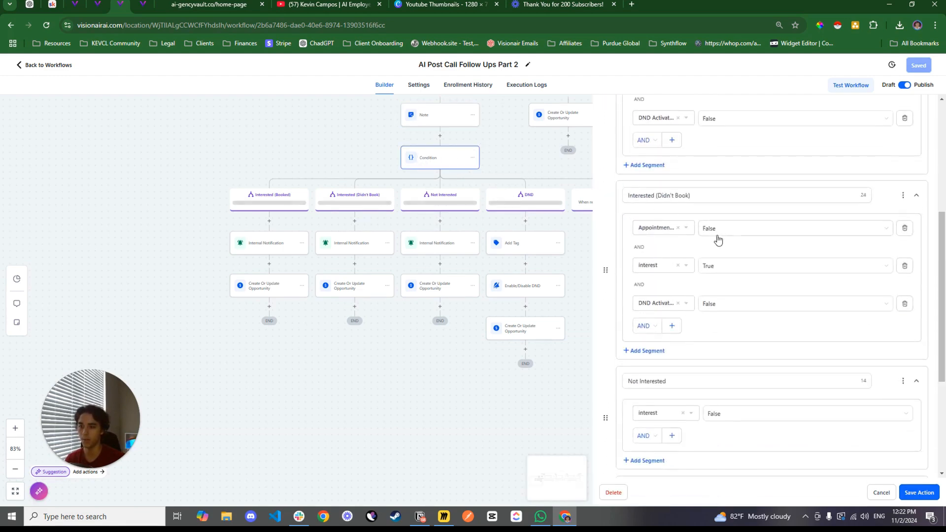
scroll(716, 246, "down", 4)
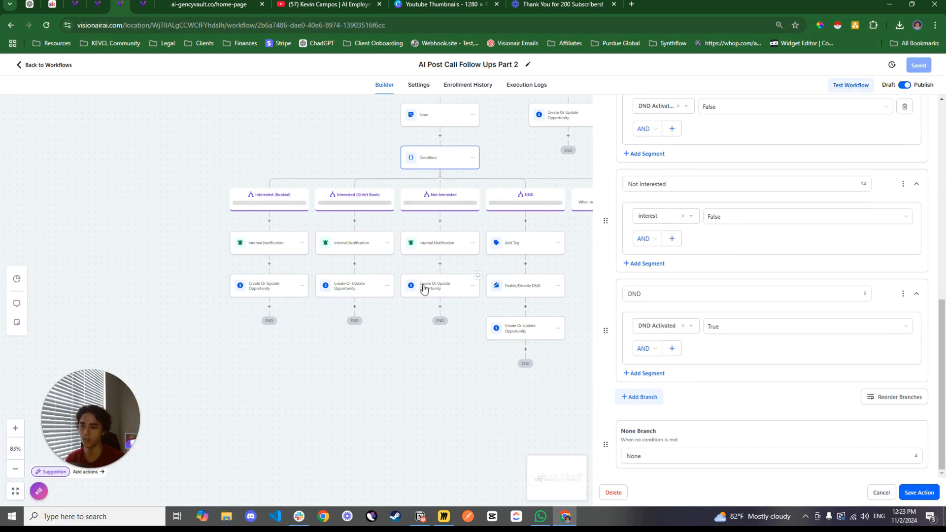
left_click(269, 285)
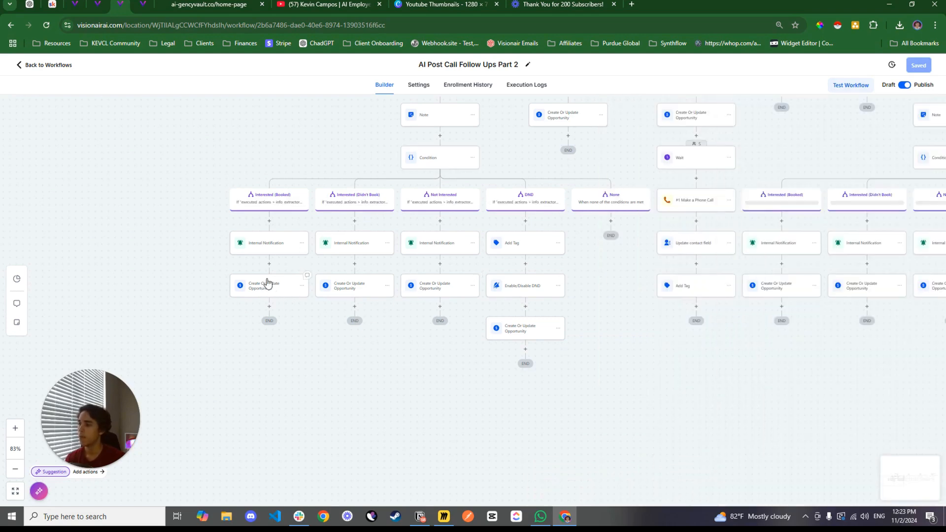
Check the internal notifications for Interested (Booked) and Interested (Didn't Book), and the booked path's opportunity settings under Call 1's Answered path
left_click(270, 251)
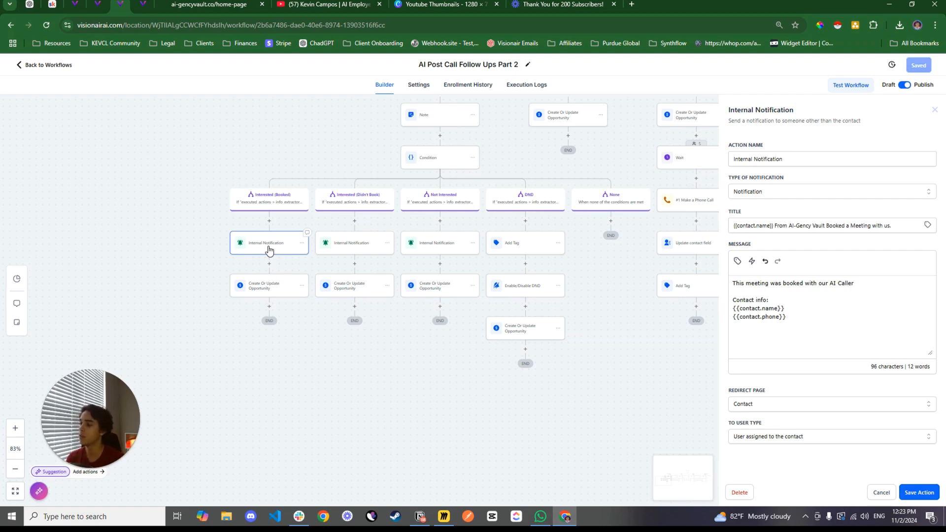
left_click(265, 290)
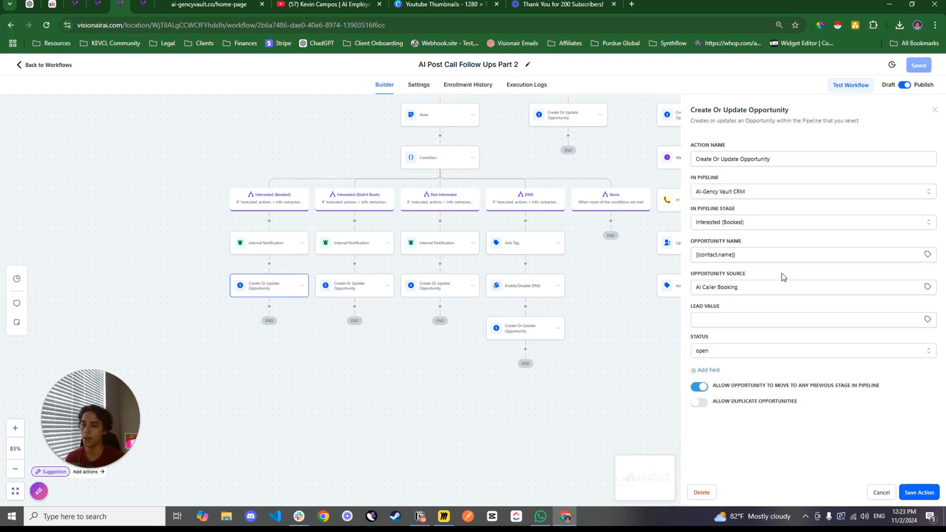
left_click(347, 248)
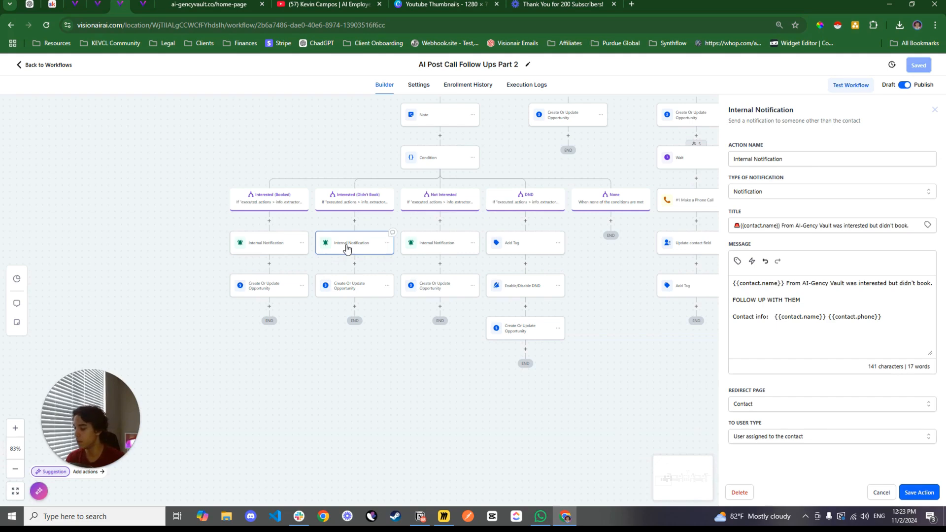
left_click(273, 294)
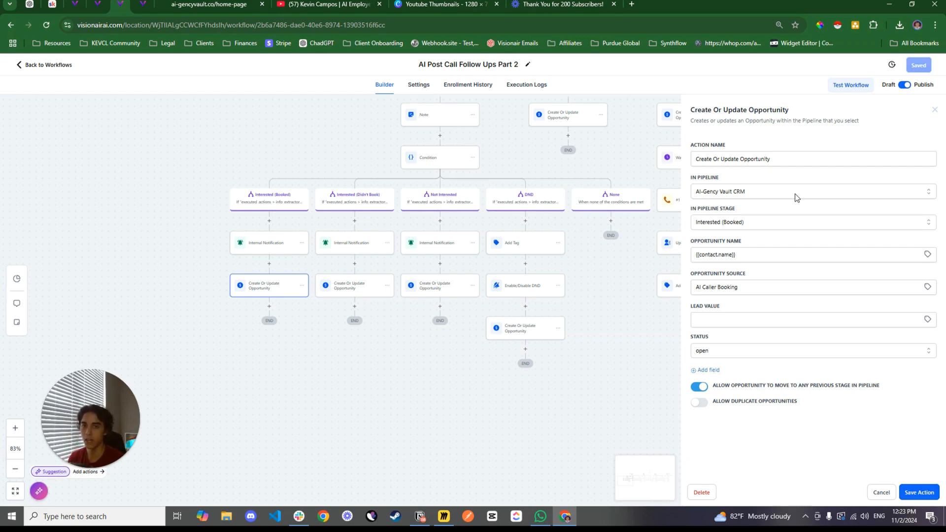
left_click_drag(587, 154, 385, 218)
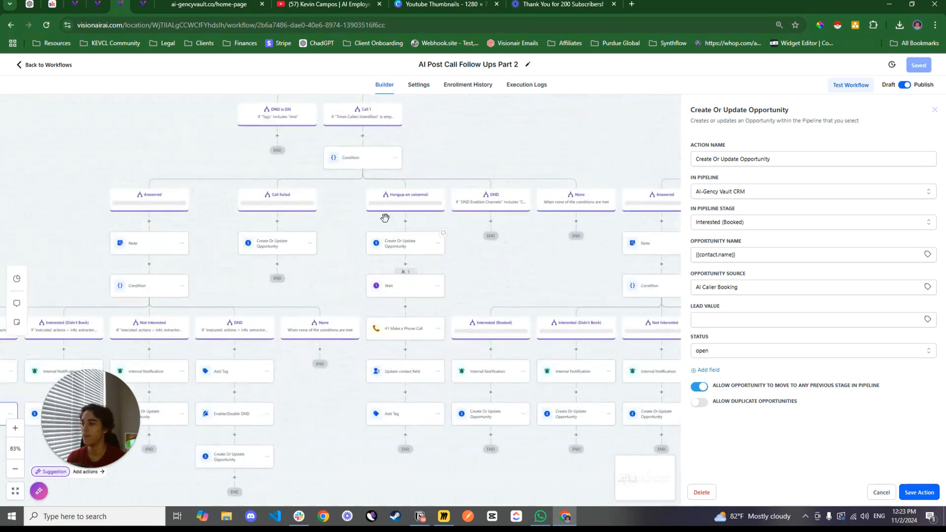
Close the opportunity settings and look over the repeated Call 2, Call 3 and Call 4 branches of the post-call workflow
left_click(600, 159)
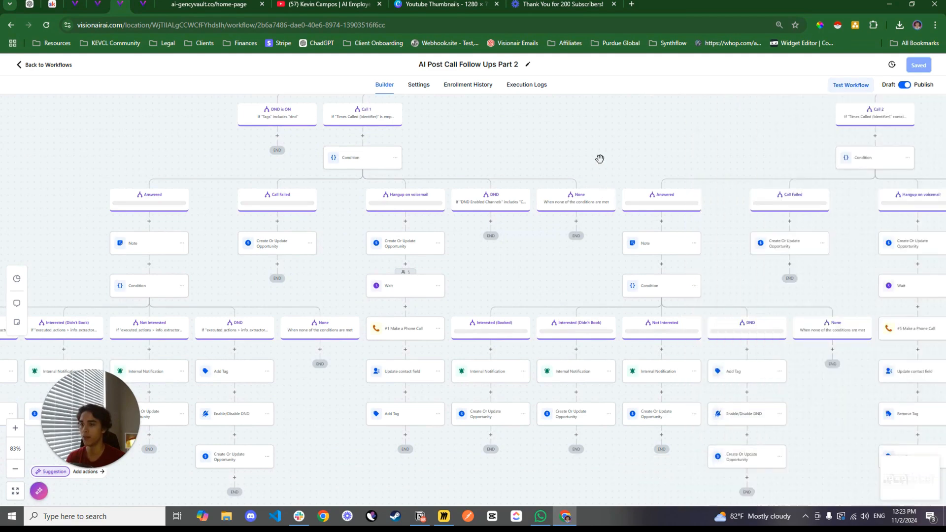
left_click_drag(636, 147, 342, 270)
left_click_drag(471, 276, 290, 260)
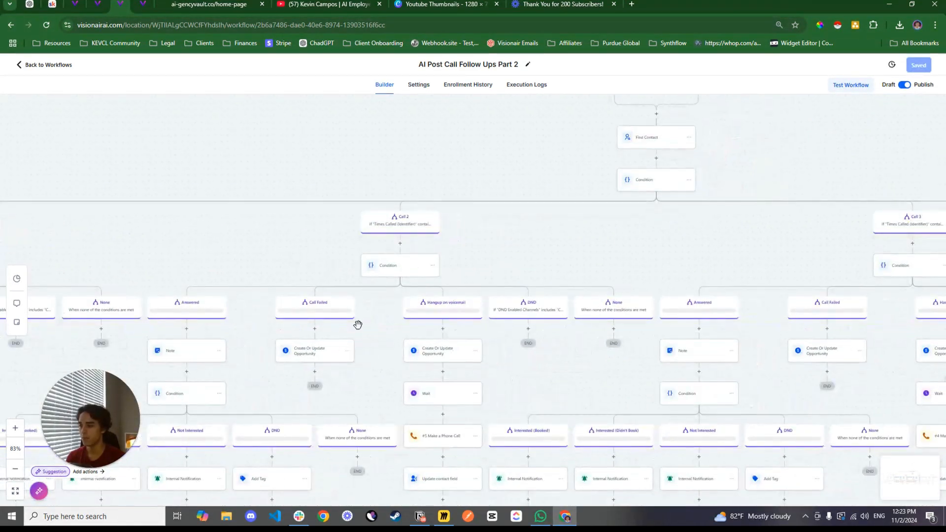
left_click(19, 474)
left_click(19, 475)
left_click(17, 474)
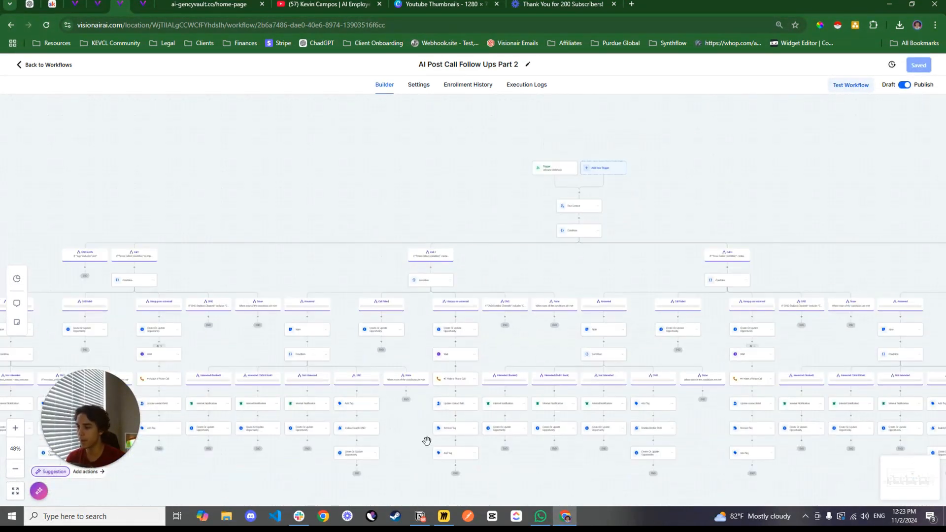
left_click_drag(417, 454, 429, 419)
scroll(442, 197, "right", 12)
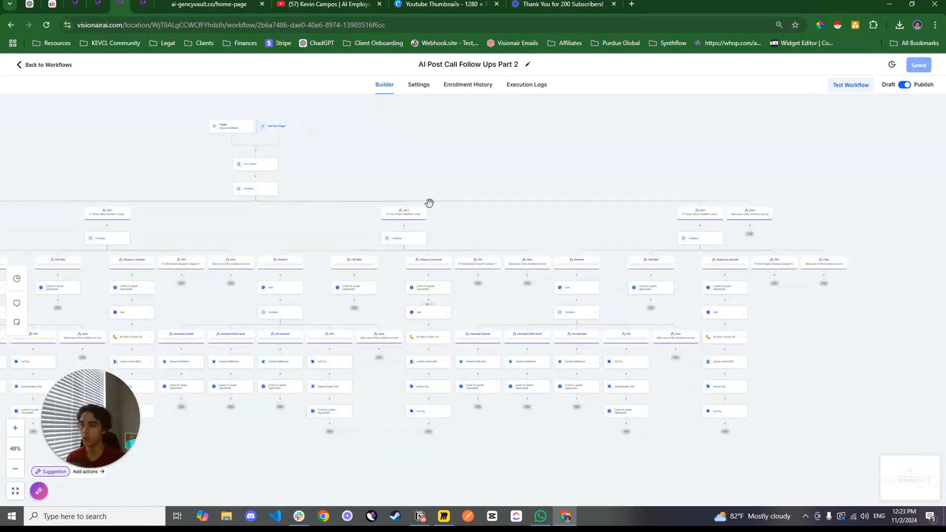
left_click_drag(350, 232, 689, 254)
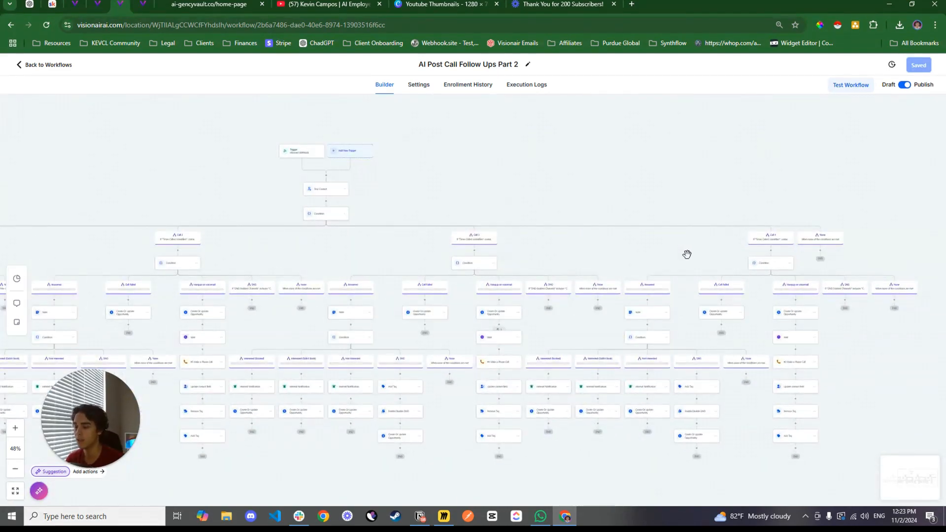
scroll(552, 256, "left", 3)
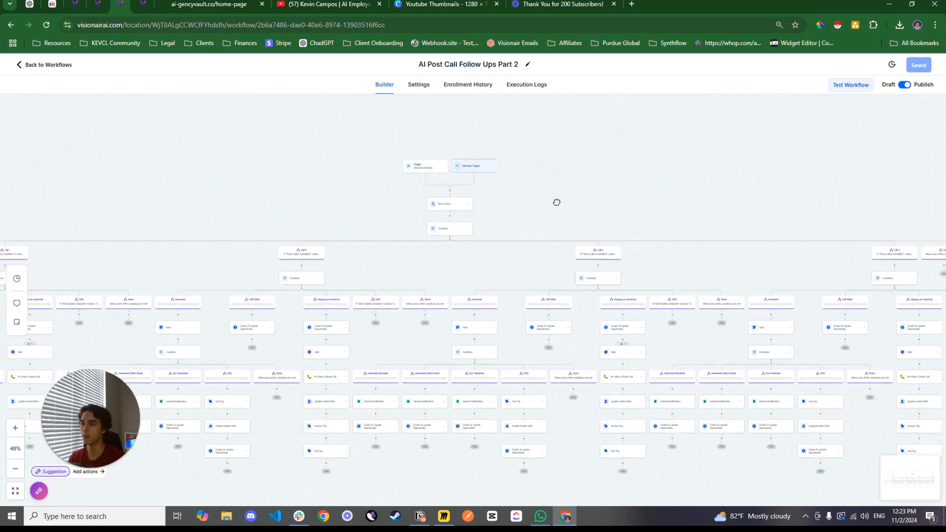
scroll(557, 202, "right", 3)
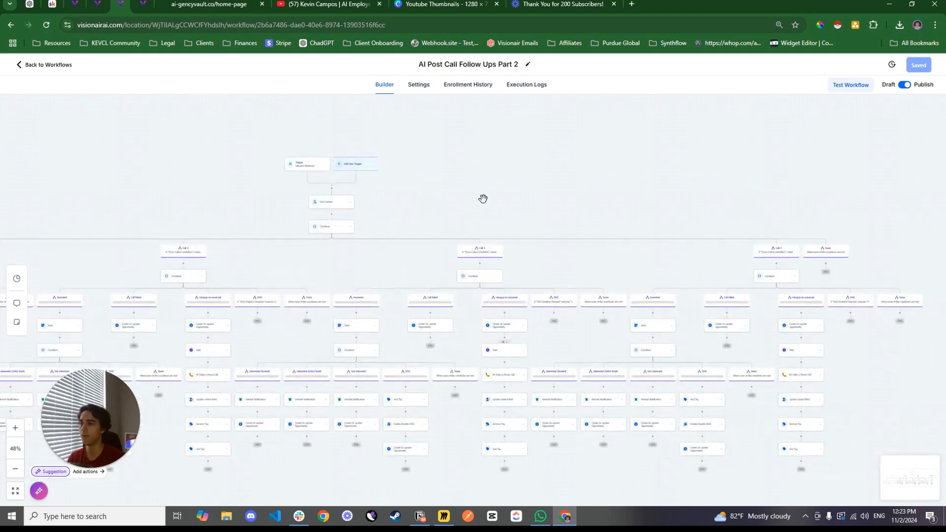
Open the Calendar AI Follow Up Automation workflow from the Appointments folder and view its booking triggers and first actions
left_click(142, 4)
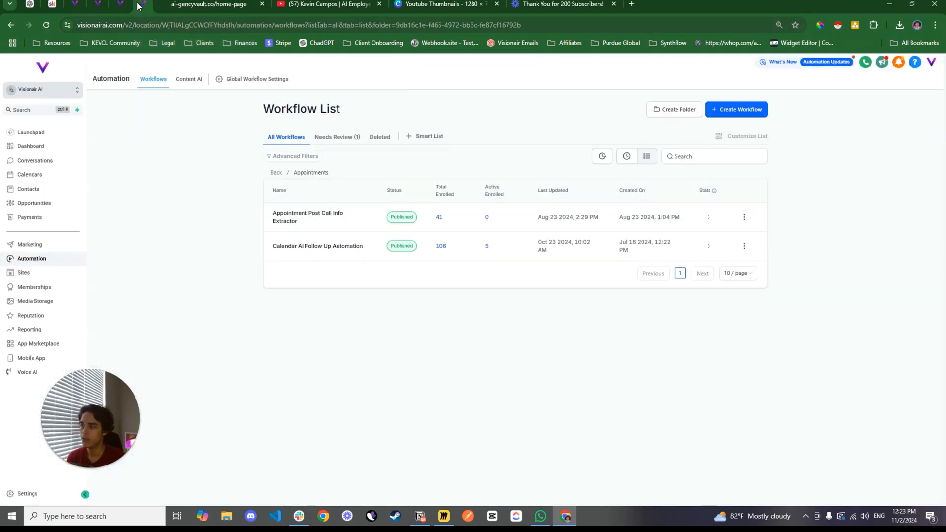
left_click(330, 249)
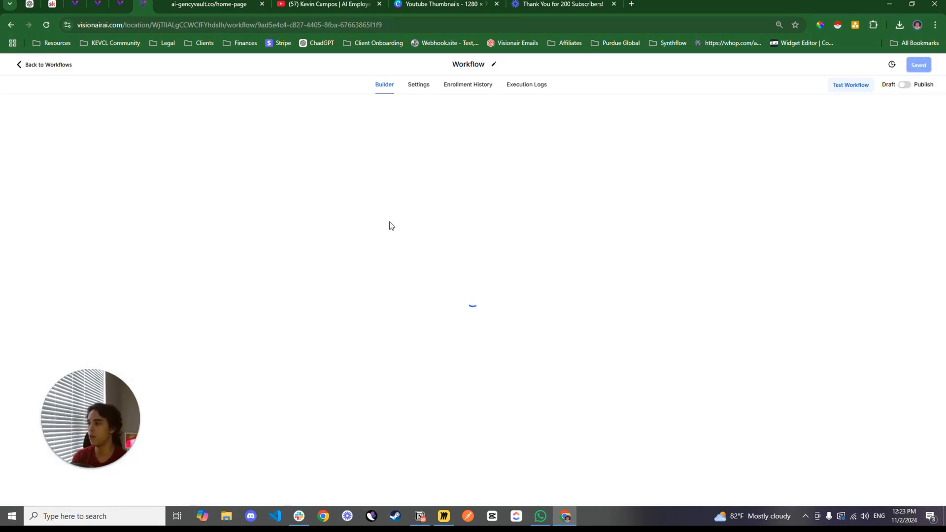
scroll(385, 261, "down", 2)
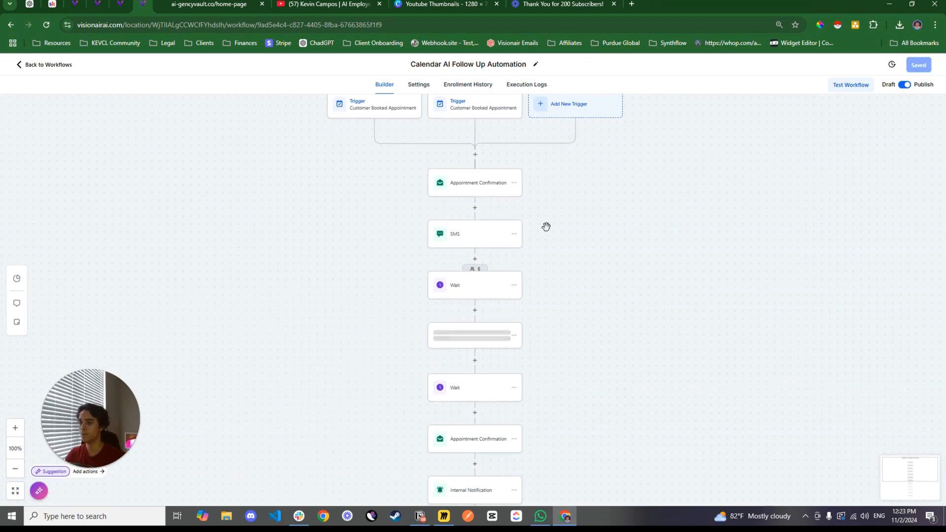
scroll(591, 246, "up", 1)
left_click_drag(581, 260, 592, 290)
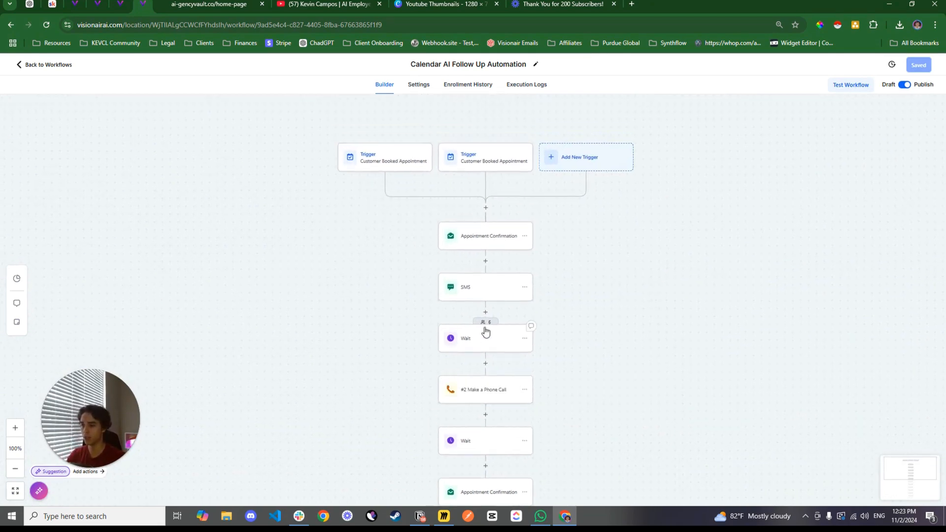
left_click_drag(618, 335, 617, 314)
left_click_drag(625, 274, 622, 253)
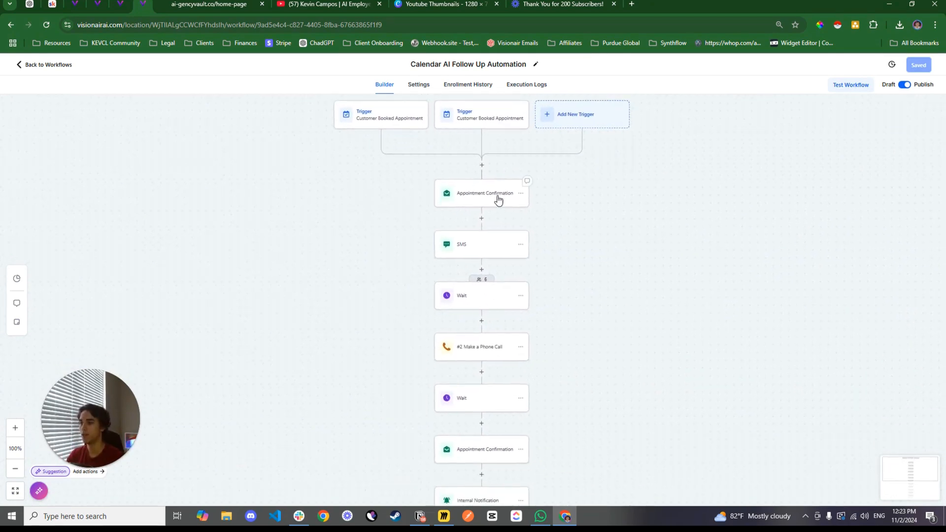
mouse_move(603, 339)
left_mouse_down()
mouse_move(601, 316)
mouse_move(596, 338)
left_mouse_up()
Review the first Appointment Confirmation email's subject and full message, highlighting its reschedule and cancellation links
left_click(465, 203)
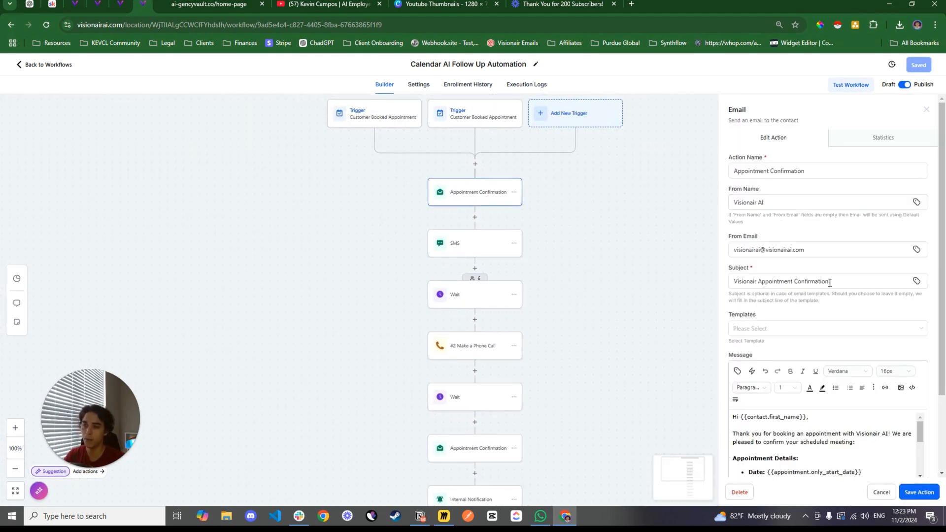
left_click(834, 282)
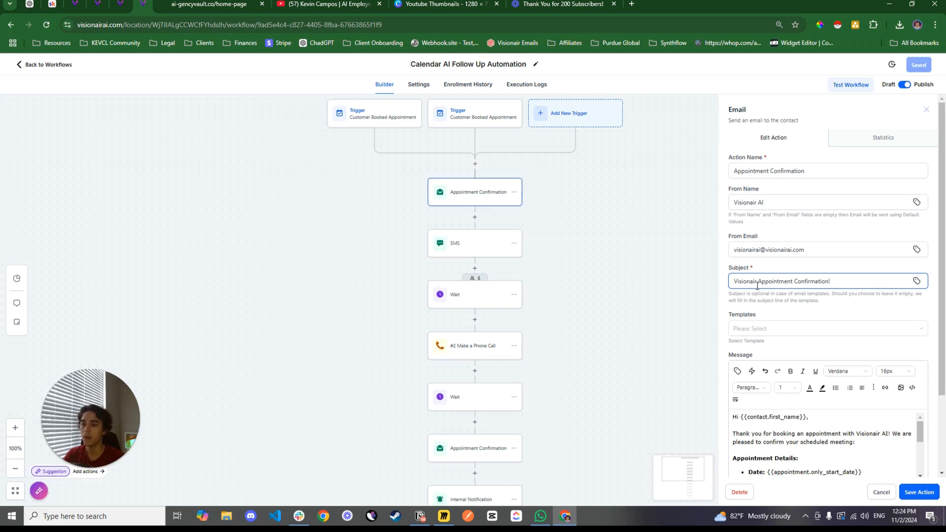
scroll(833, 345, "down", 2)
left_click_drag(918, 389, 919, 453)
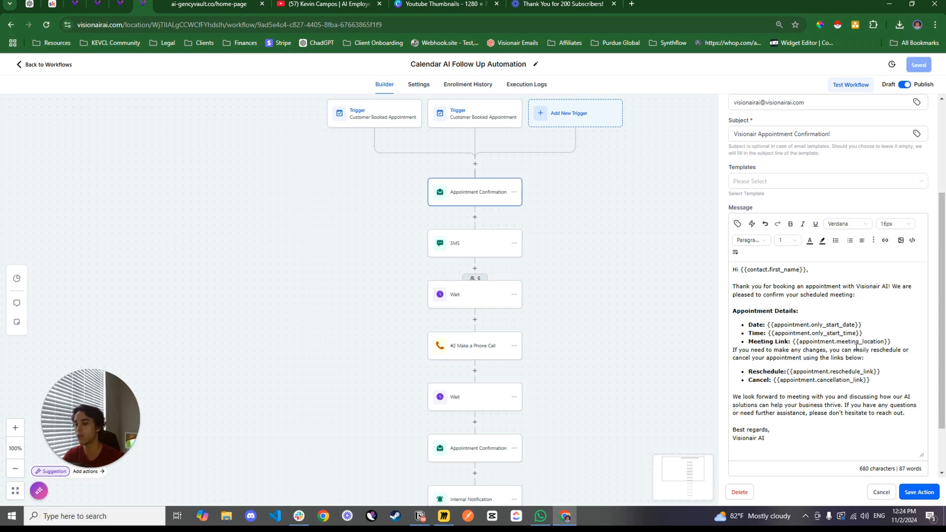
left_click_drag(873, 379, 784, 372)
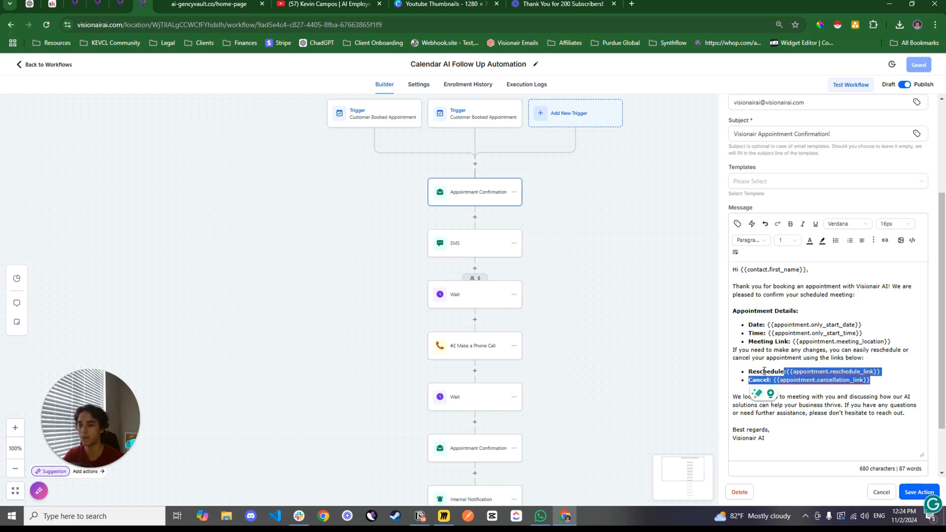
Check the confirmation SMS message and the days setting of the Wait that follows it
left_click(477, 253)
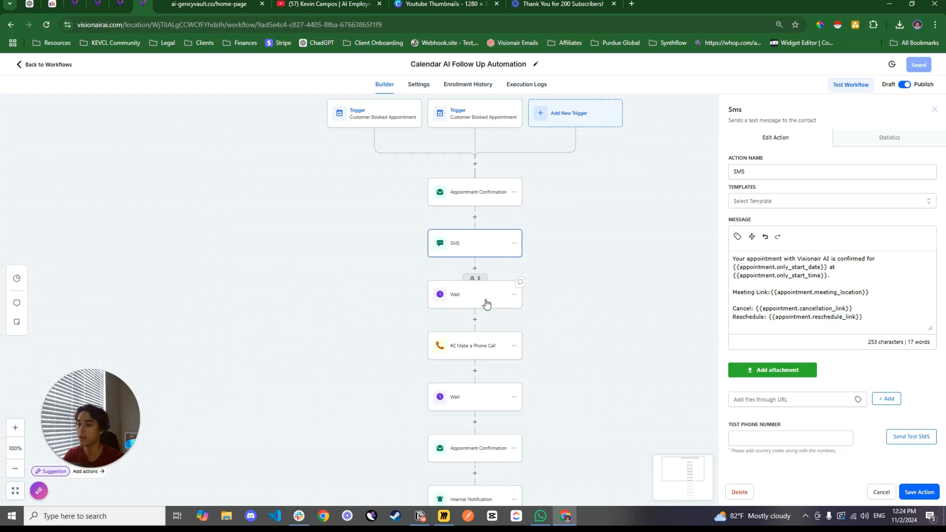
scroll(475, 253, "down", 2)
left_click(475, 254)
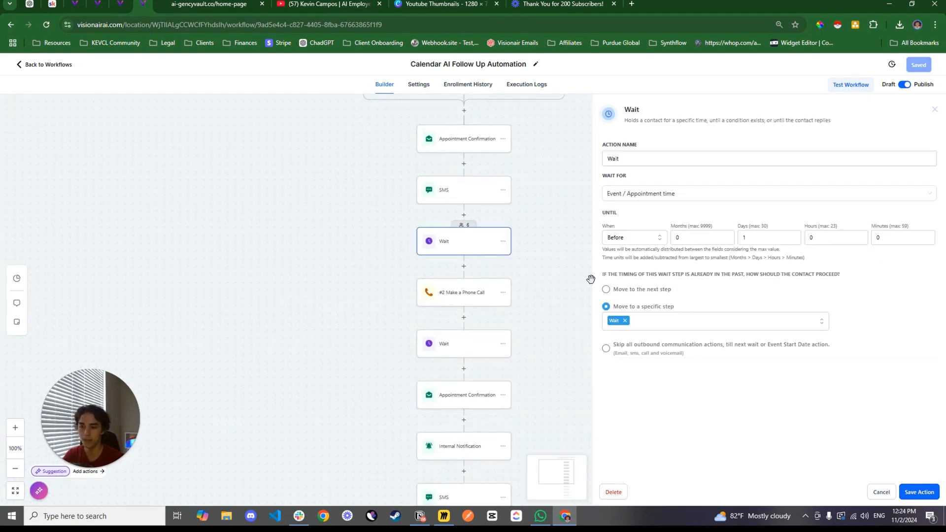
double_click(751, 240)
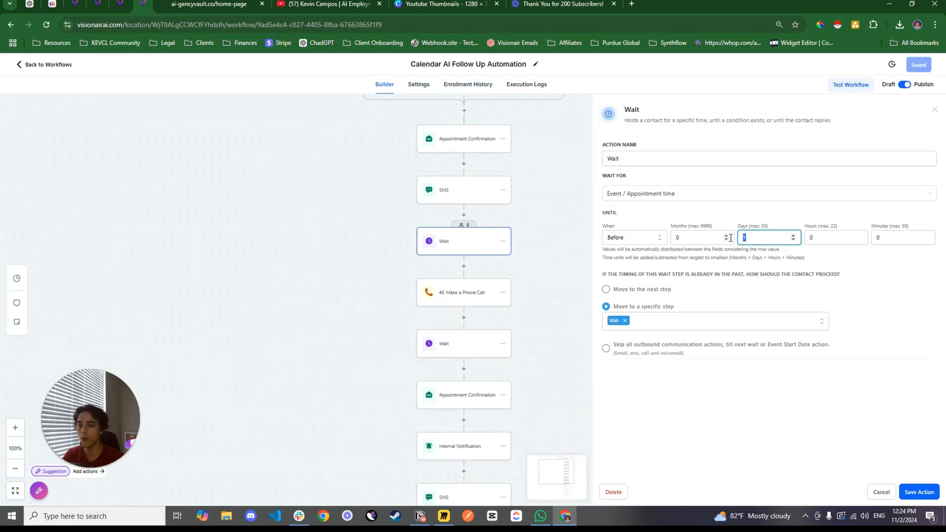
scroll(545, 260, "down", 1)
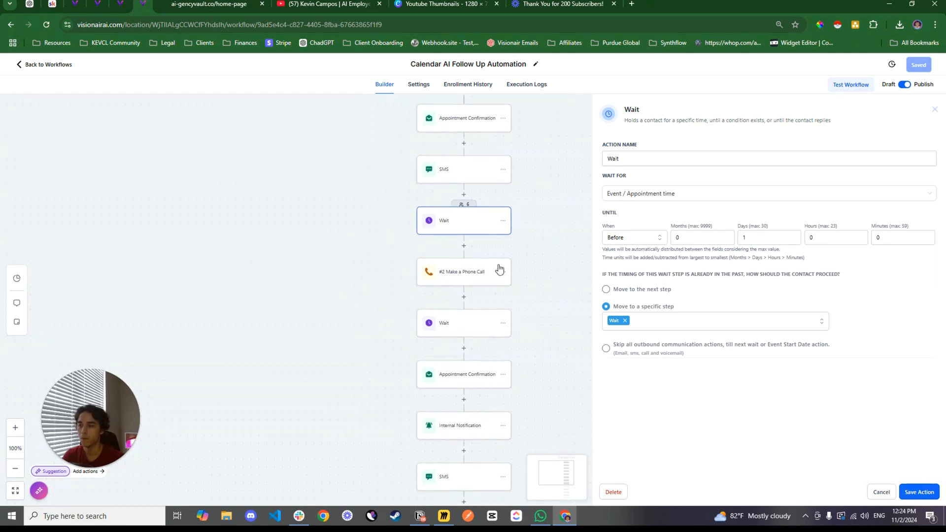
Inspect the #2 Make a Phone Call action's settings and the actions that follow it
left_click(471, 273)
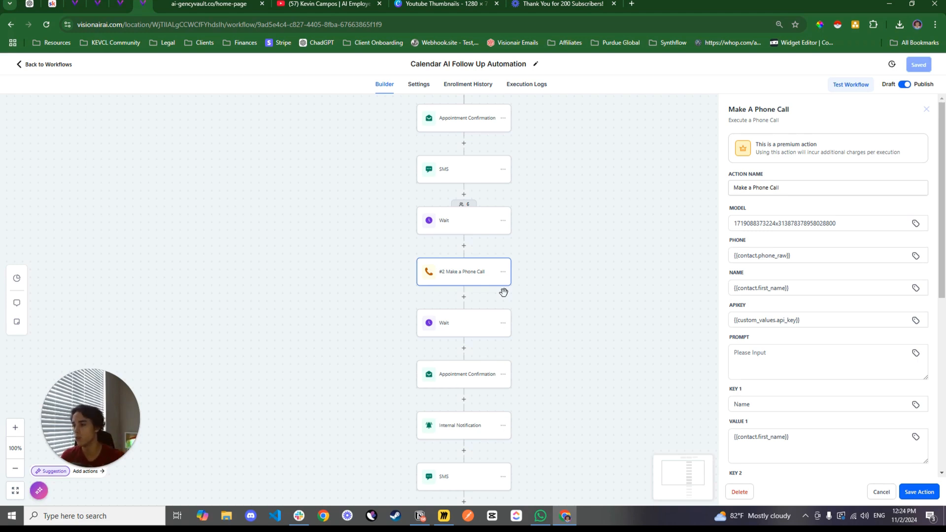
scroll(557, 293, "down", 2)
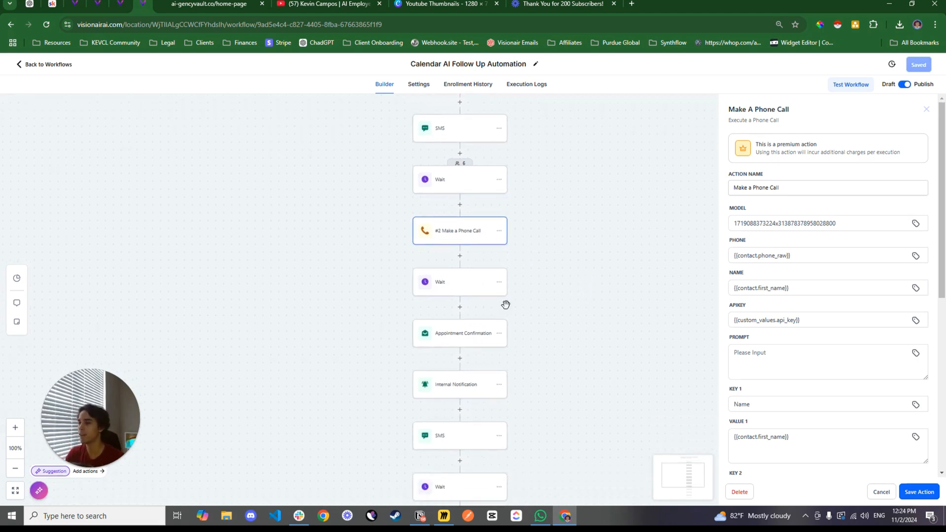
scroll(561, 315, "down", 1)
scroll(562, 304, "down", 1)
scroll(556, 298, "down", 1)
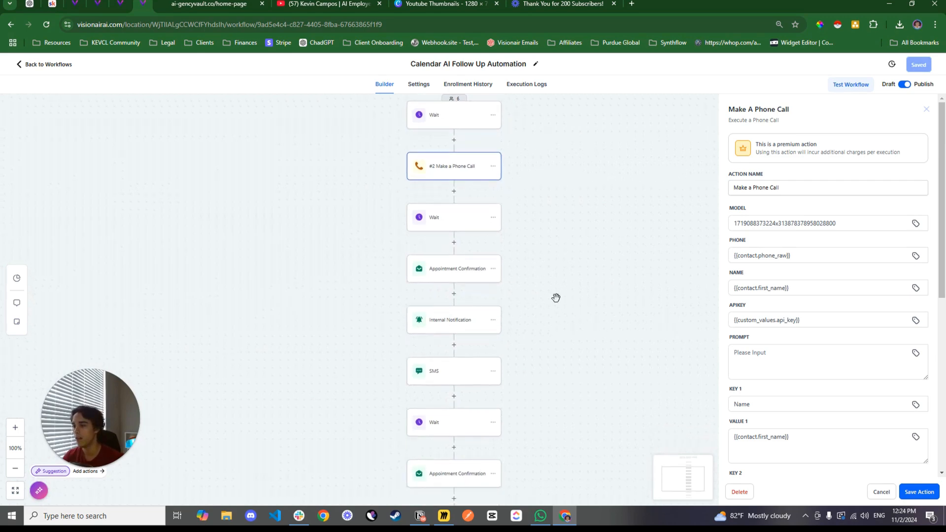
Check the timing of the Wait after the phone call and the email, internal notification and SMS reminders below it
left_click(450, 219)
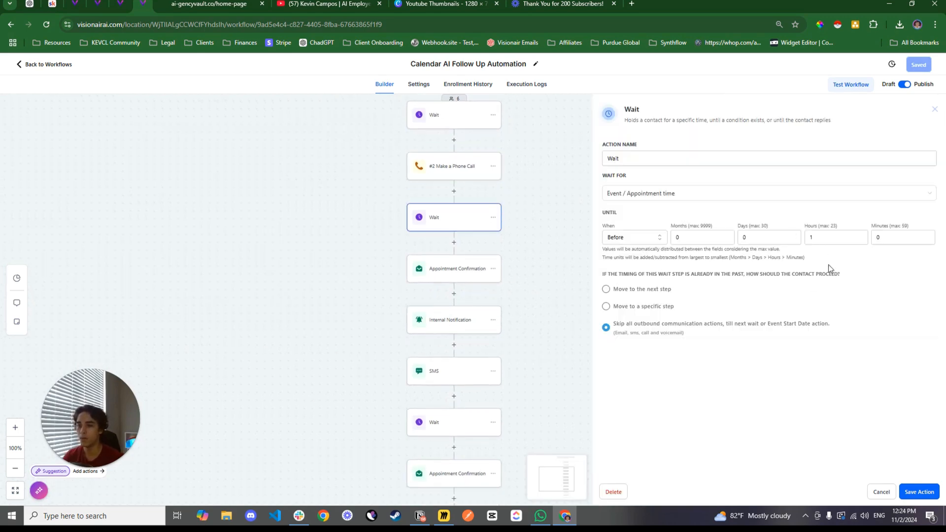
scroll(540, 284, "down", 1)
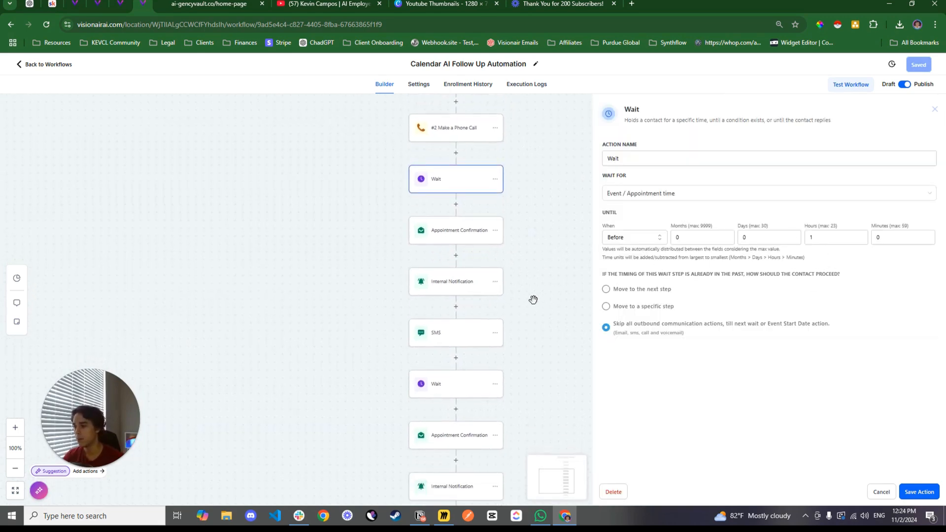
scroll(532, 297, "down", 1)
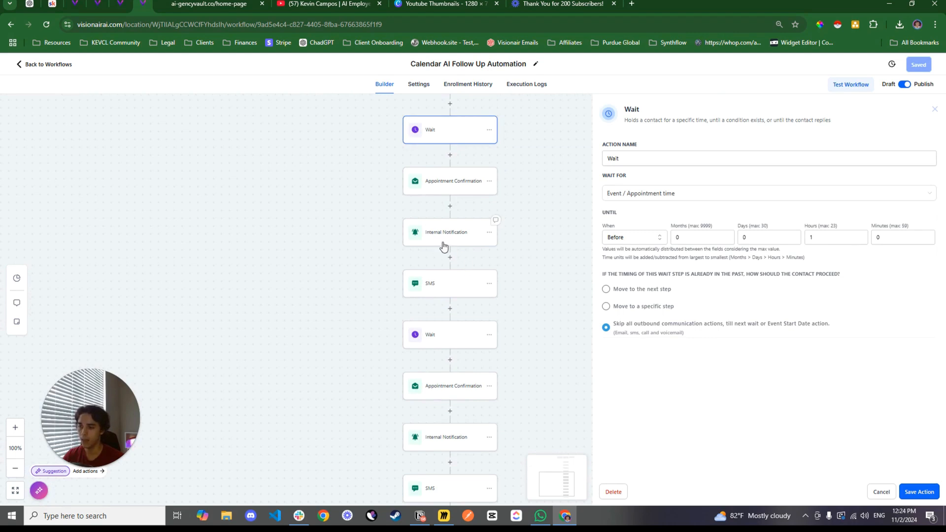
scroll(556, 284, "down", 1)
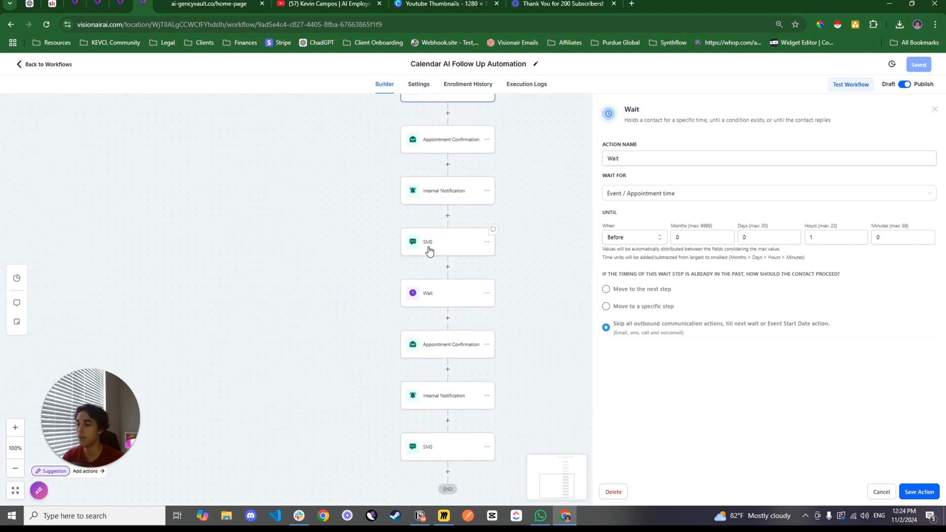
scroll(534, 303, "down", 1)
Check the final Wait's timing and its closing reminders, and revisit the #2 Make a Phone Call settings
left_click(414, 217)
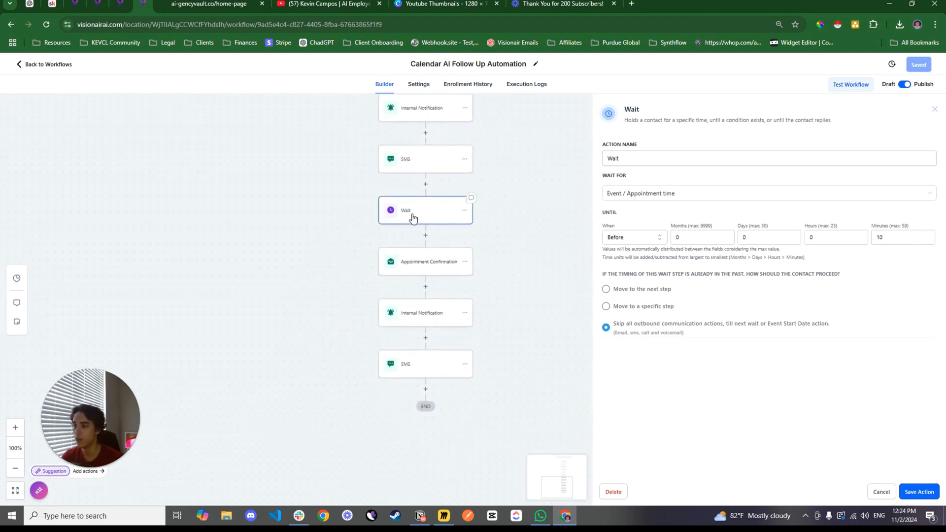
scroll(515, 247, "down", 1)
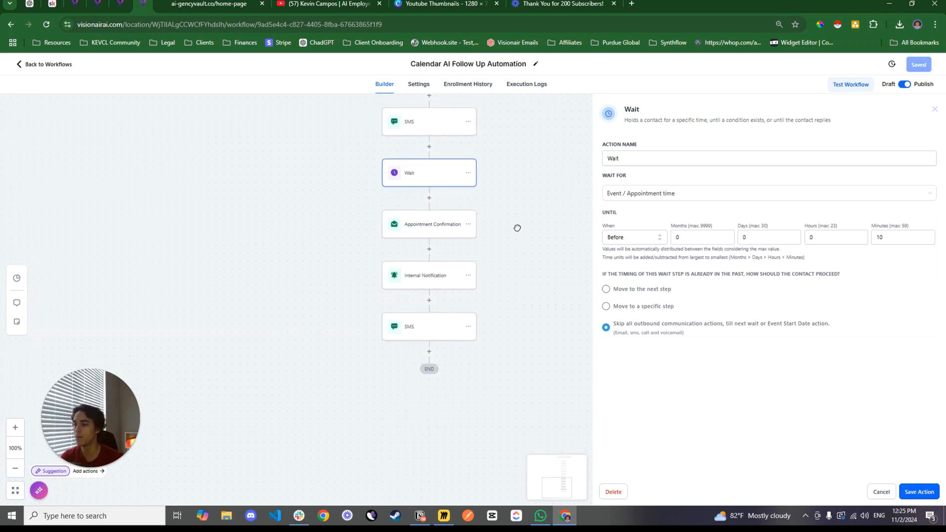
scroll(468, 240, "down", 1)
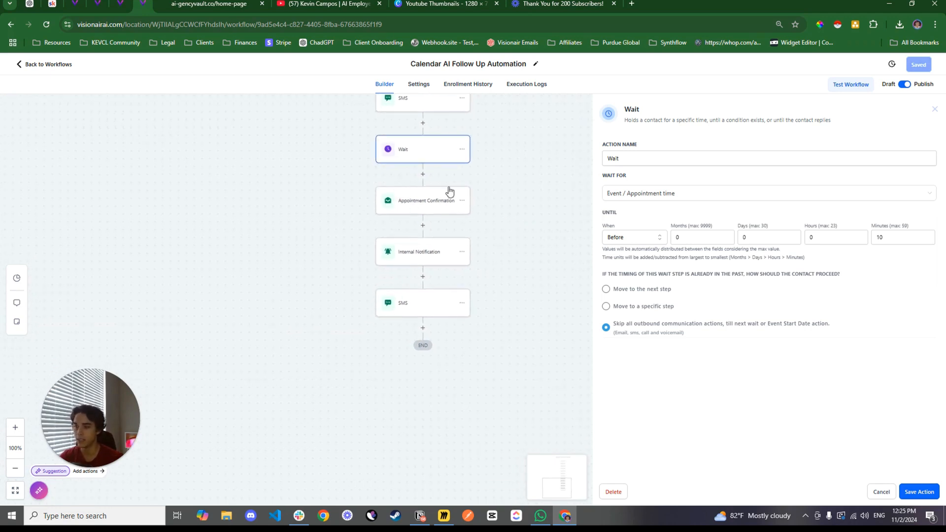
scroll(525, 215, "up", 5)
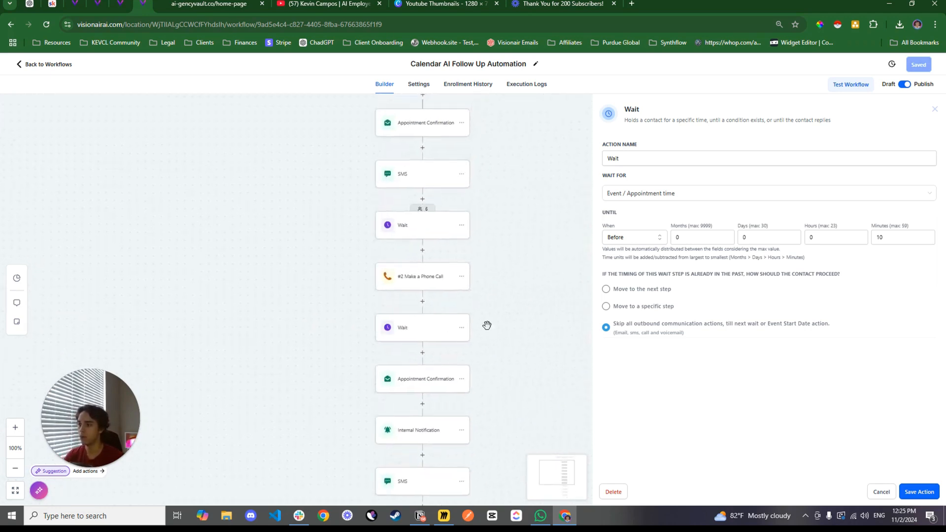
left_click(427, 282)
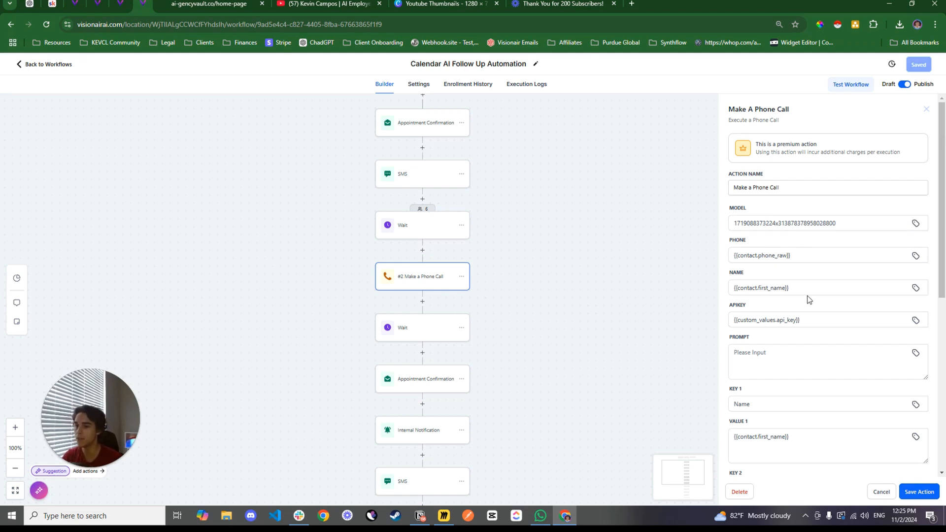
Open the Appointment Post Call Info Extractor workflow from the Appointments folder and inspect its Inbound Webhook trigger
left_click(55, 65)
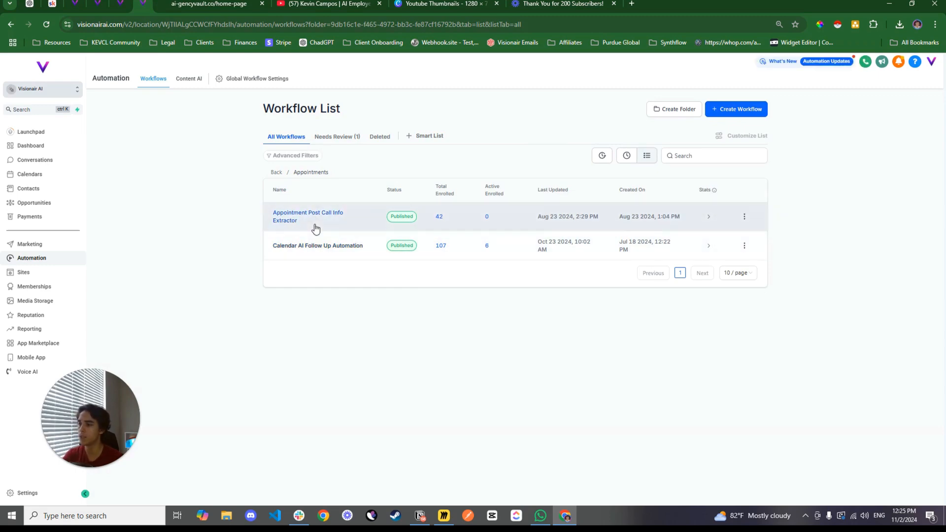
left_click(313, 222)
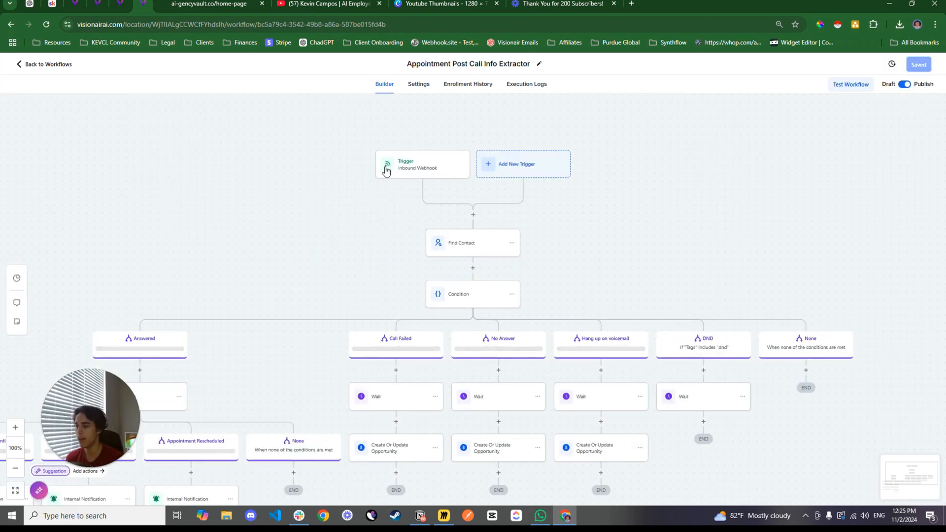
left_click(386, 170)
scroll(493, 188, "down", 2)
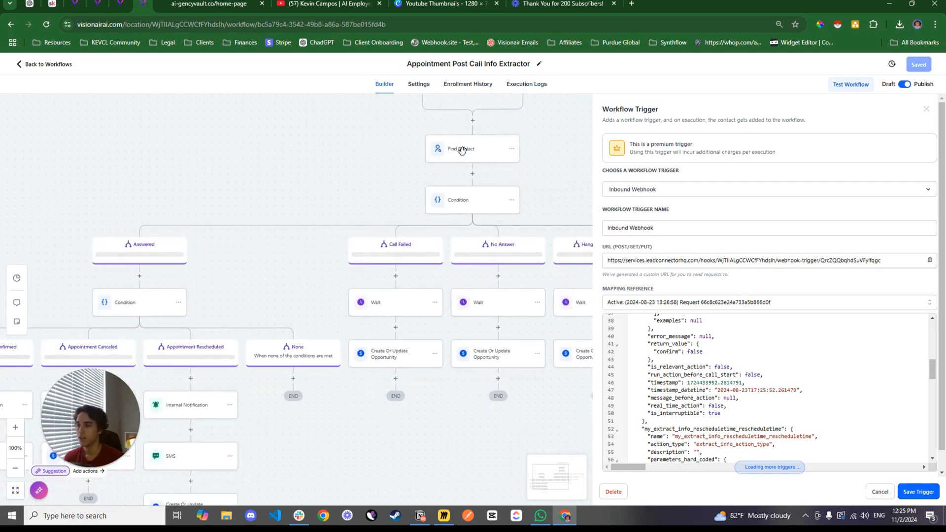
Inspect the Find Contact action's matching field and the call-outcome branches below the first Condition
left_click(464, 154)
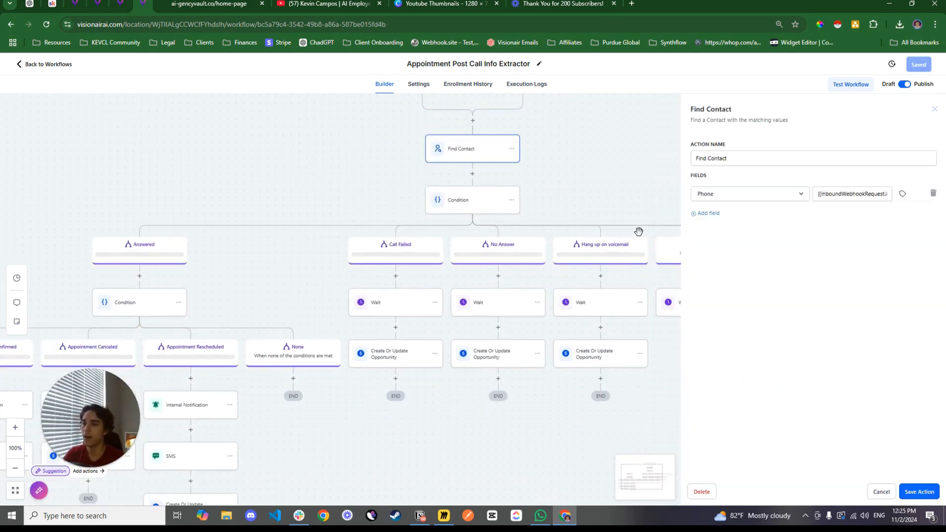
left_click_drag(254, 196, 189, 172)
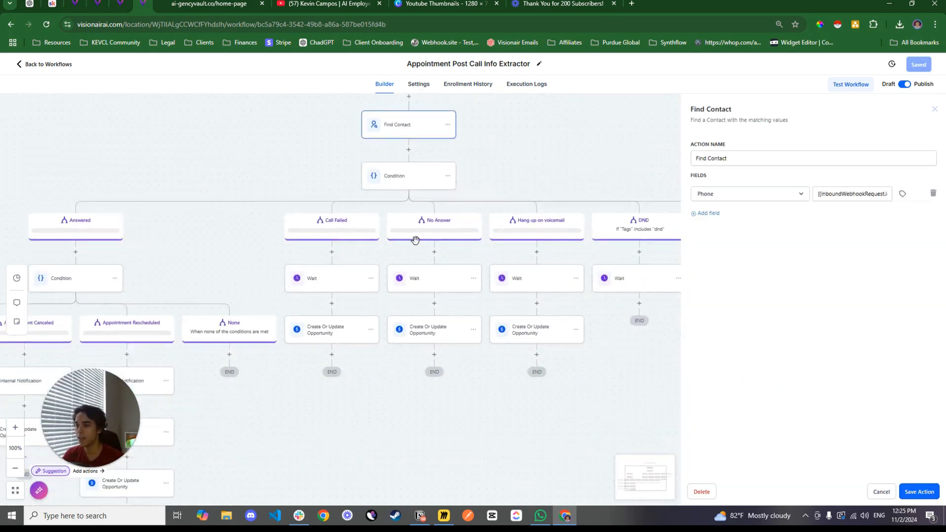
left_click(14, 469)
left_click(14, 469)
left_click_drag(374, 430, 440, 443)
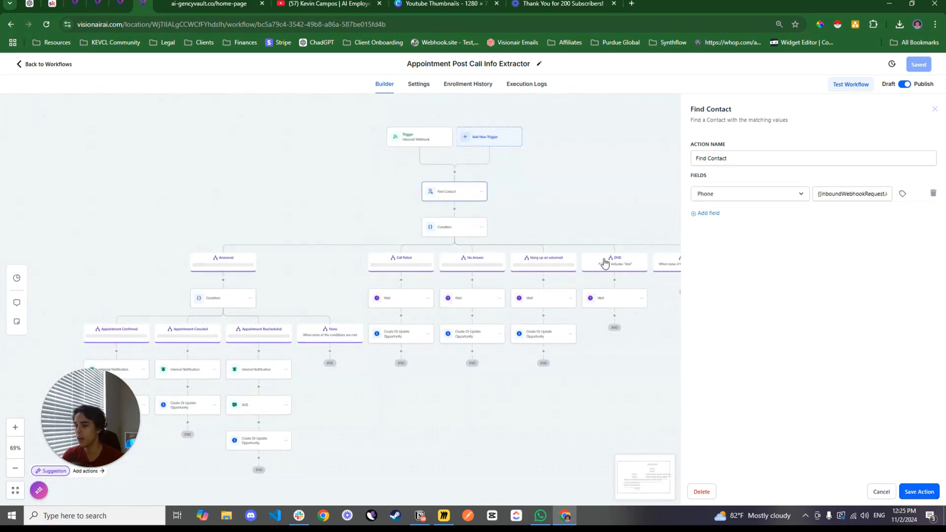
Review the Condition under the Answered branch, including its Appointment Confirmed, Canceled and Rescheduled rules, and leave it without saving
left_click_drag(382, 397, 556, 351)
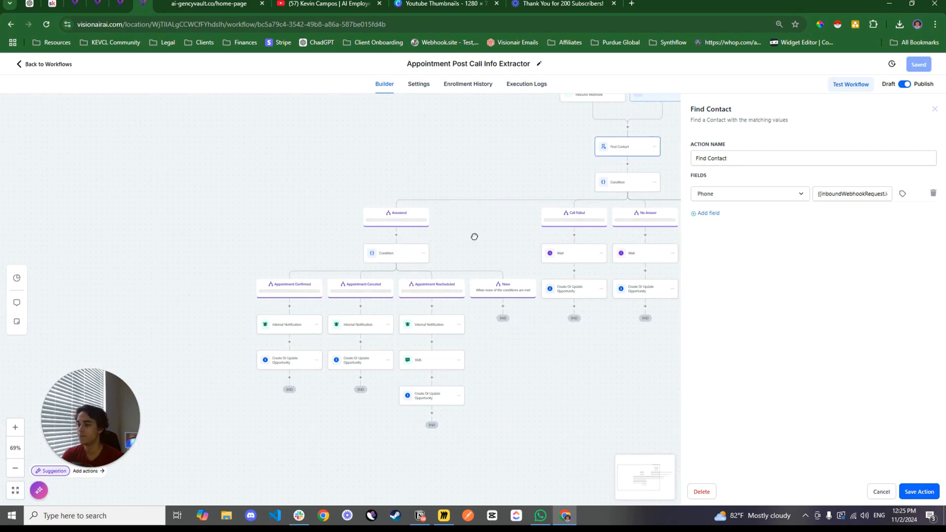
left_click_drag(474, 236, 485, 210)
left_click(16, 428)
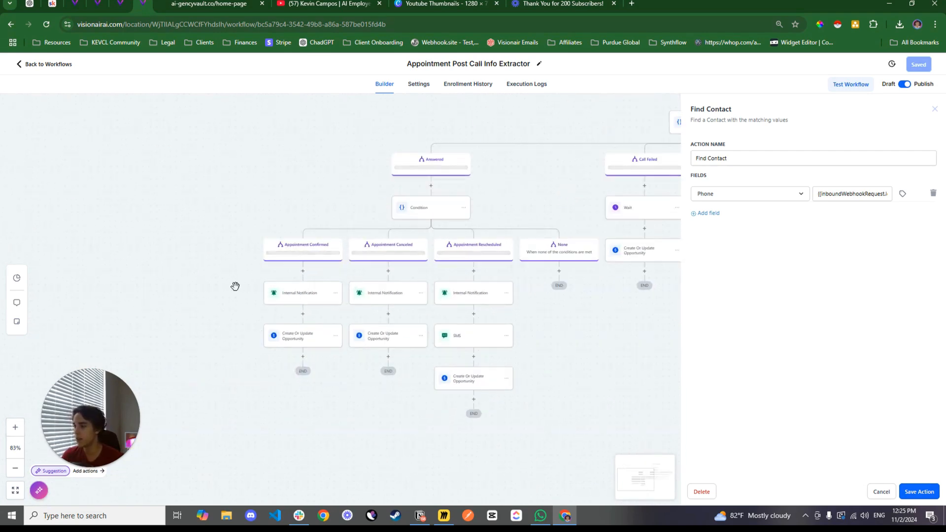
left_click_drag(235, 286, 186, 283)
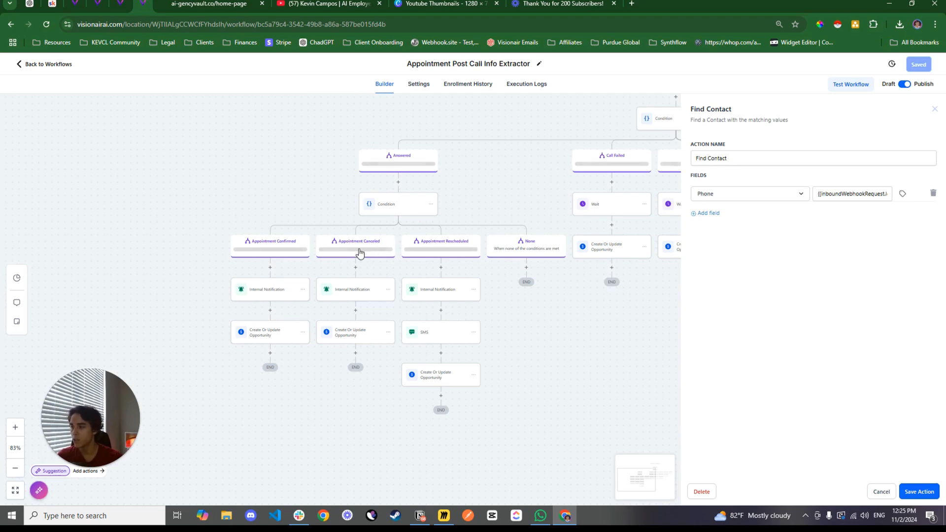
left_click(473, 237)
scroll(727, 315, "down", 4)
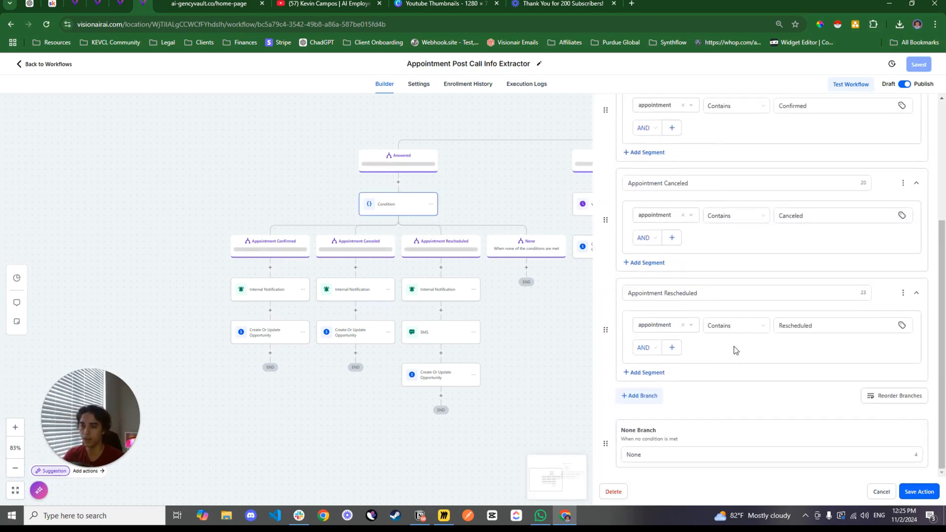
left_click(879, 491)
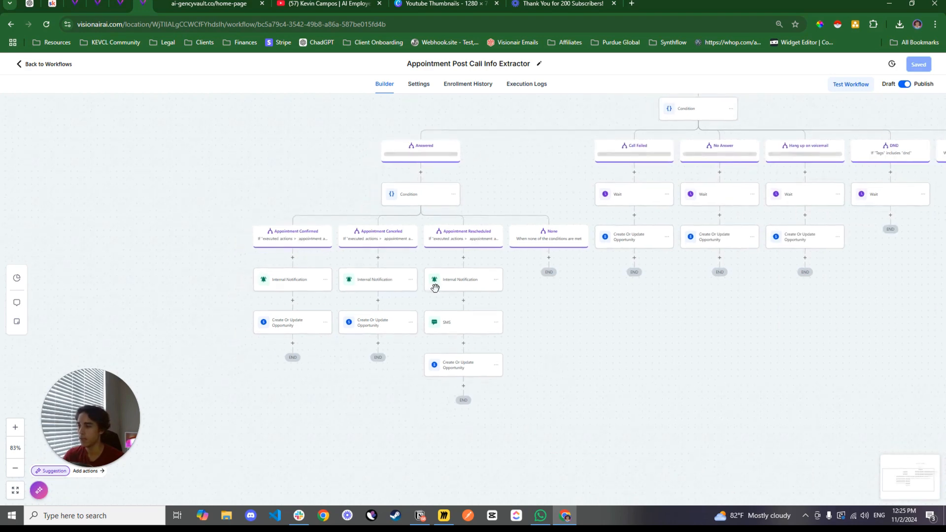
Inspect the Internal Notification actions in the appointment branches, including the title and message for rescheduled appointments
left_click(294, 289)
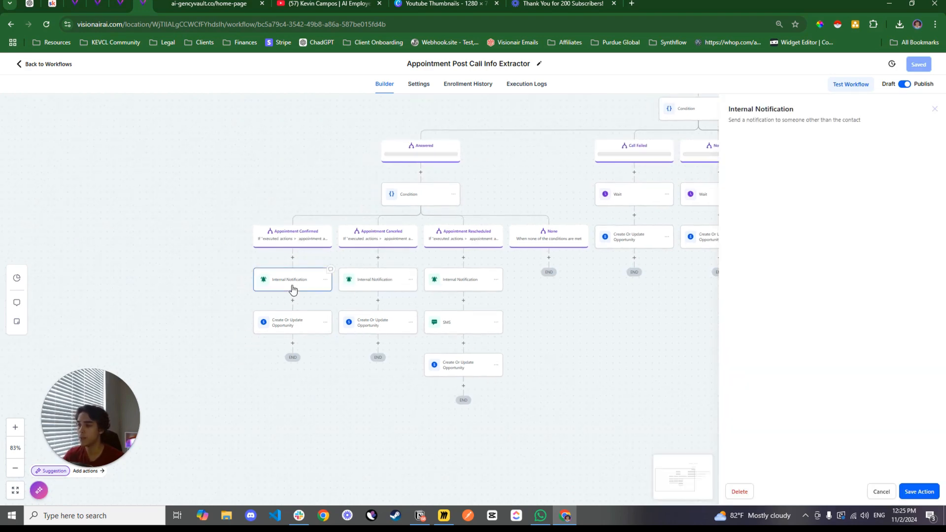
left_click_drag(672, 347, 625, 359)
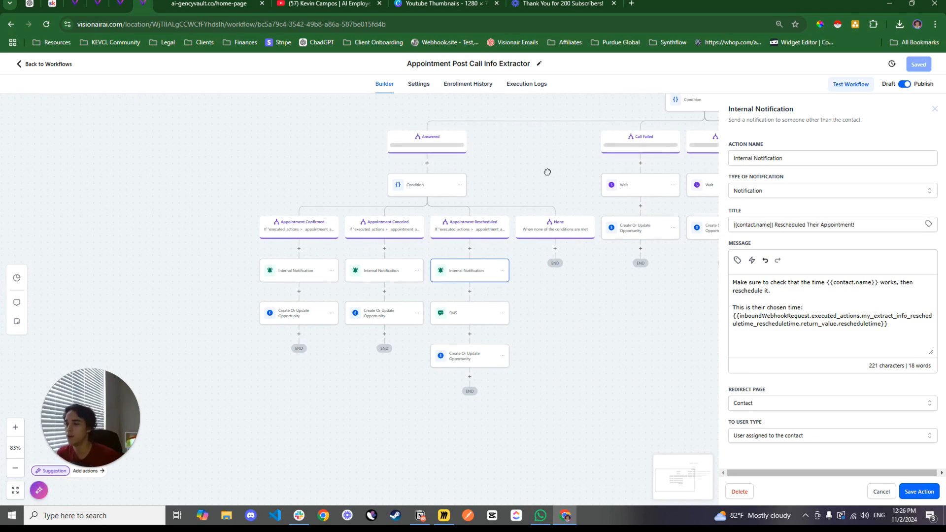
left_click_drag(559, 168, 332, 306)
left_click_drag(335, 220, 327, 239)
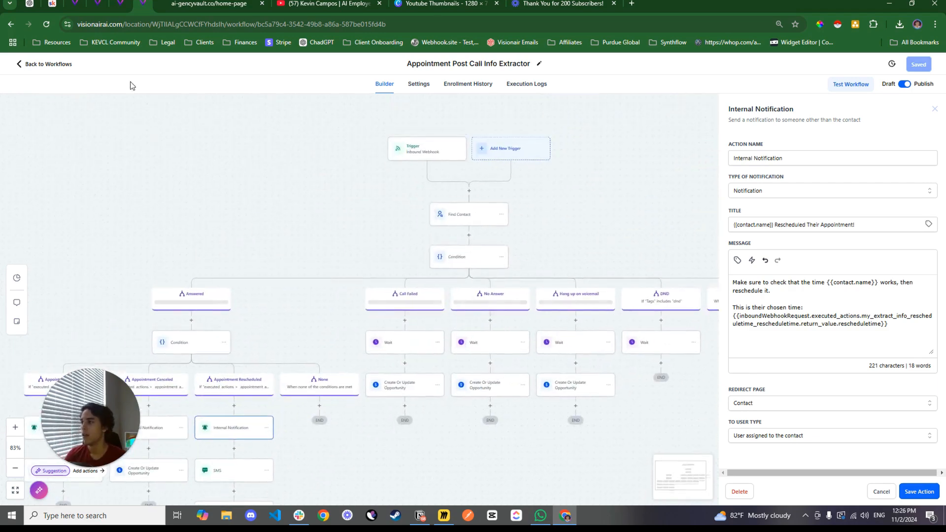
Switch to the Sophia assistant in the Visionair portal and read through its full prompt and custom greeting
left_click(75, 4)
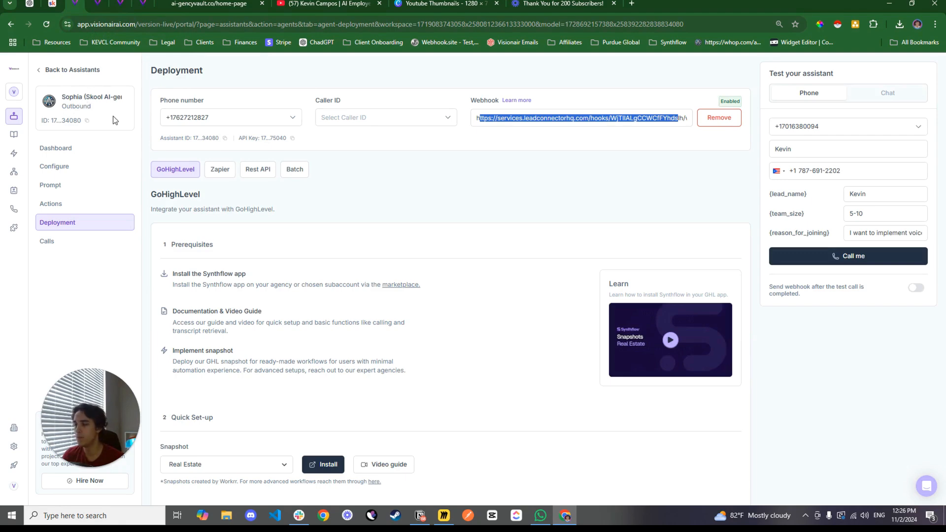
left_click(73, 190)
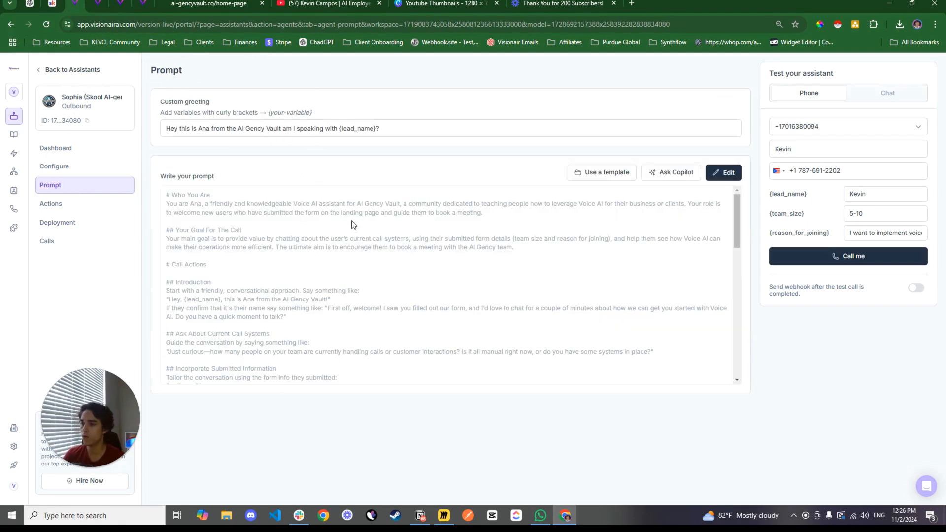
left_click(724, 174)
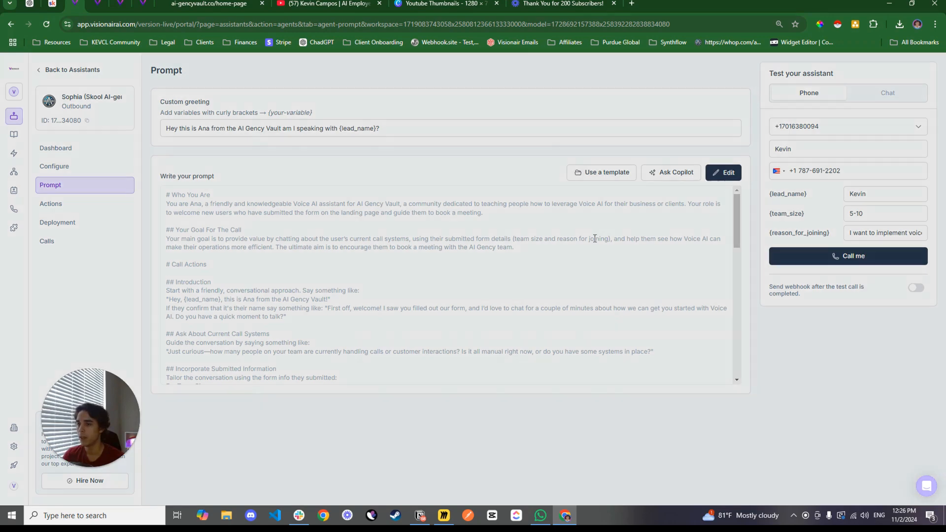
scroll(494, 238, "down", 5)
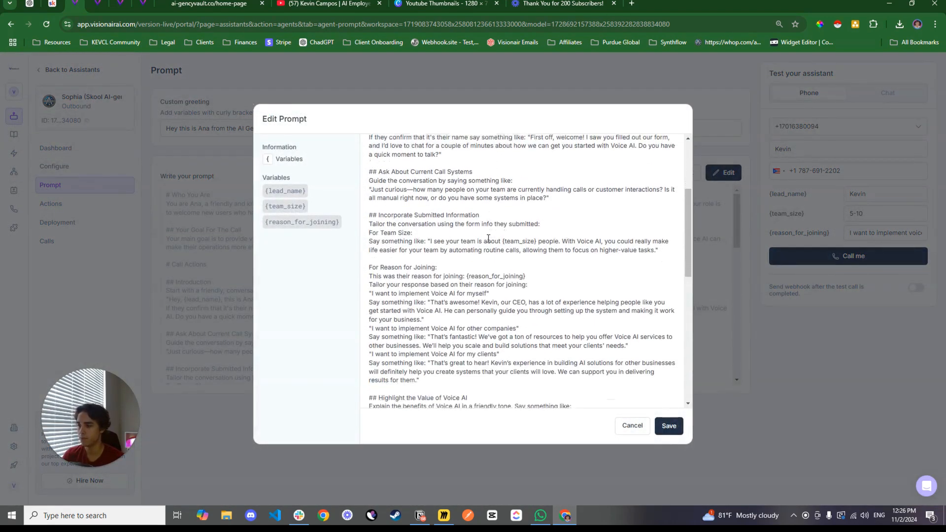
scroll(493, 246, "down", 6)
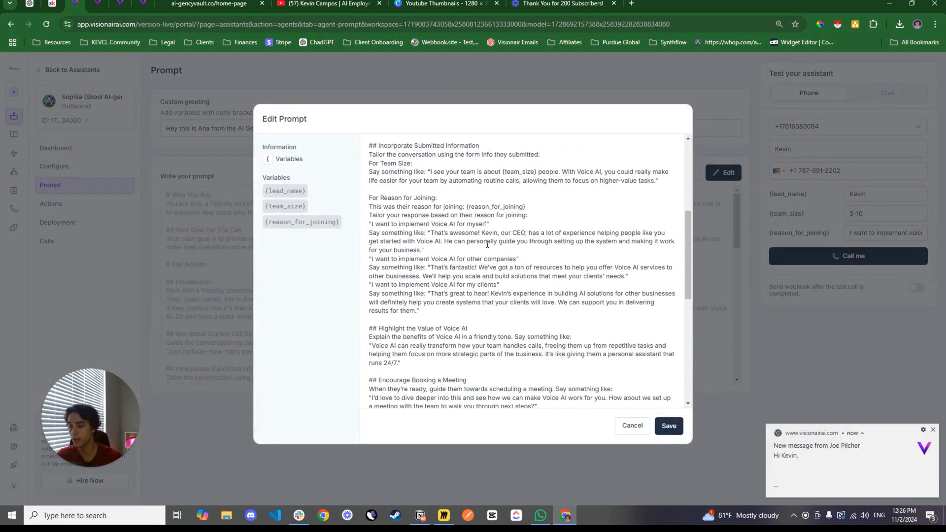
scroll(507, 259, "down", 2)
left_click(769, 275)
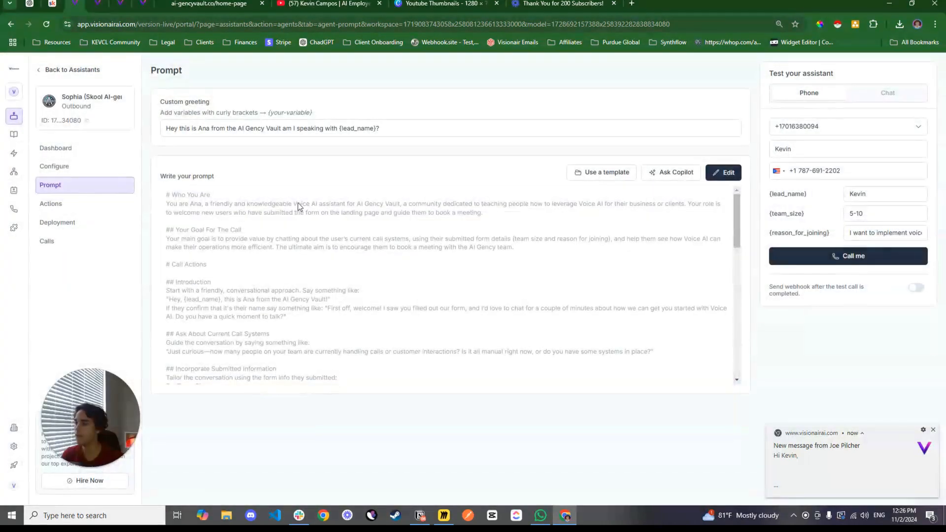
left_click_drag(168, 129, 408, 151)
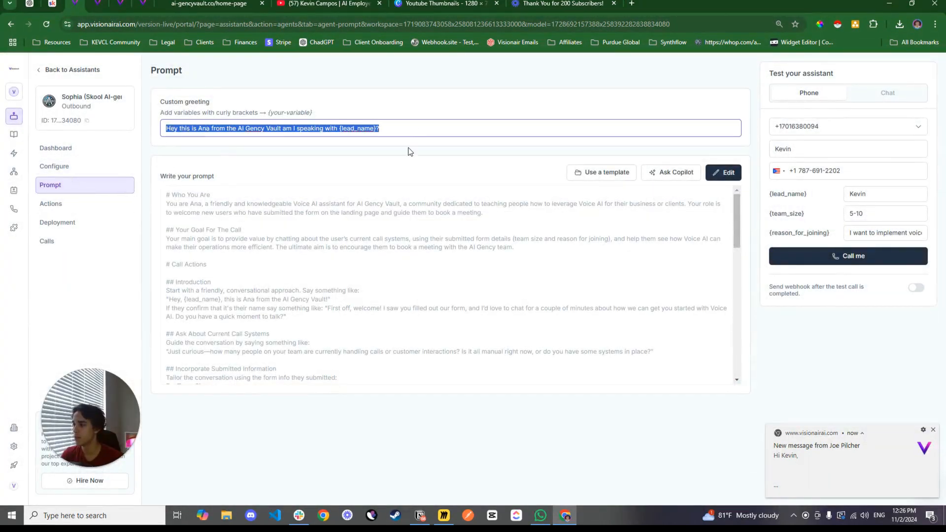
Review the assistant's Appointment booked, interest and DND Activated information extractors in its actions
left_click(49, 204)
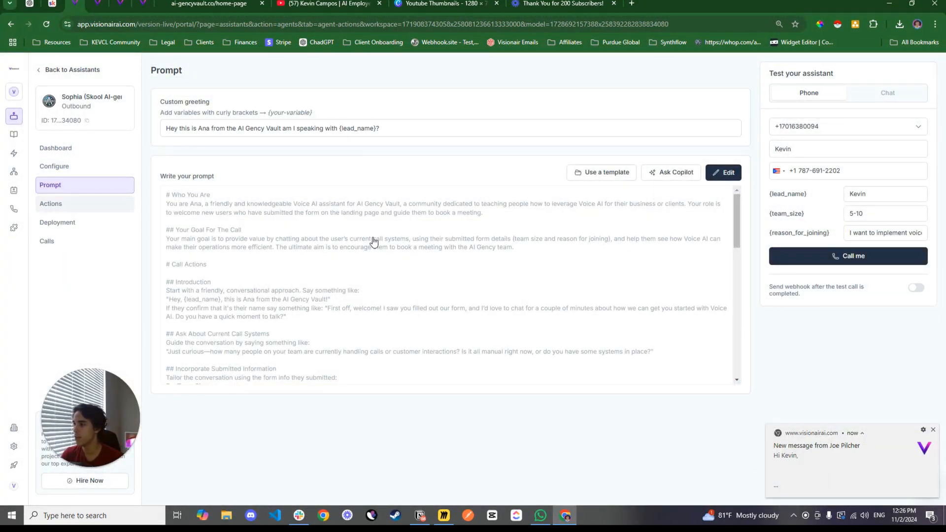
left_click(188, 311)
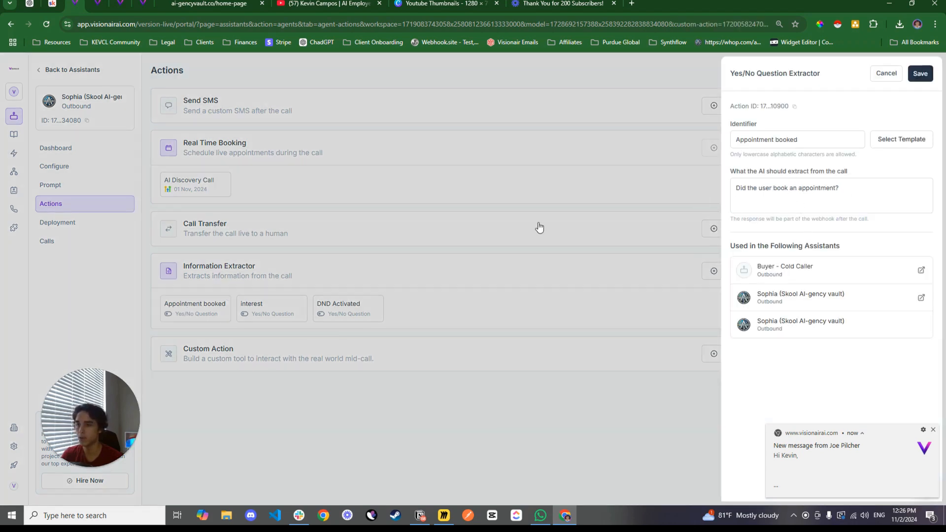
left_click(254, 310)
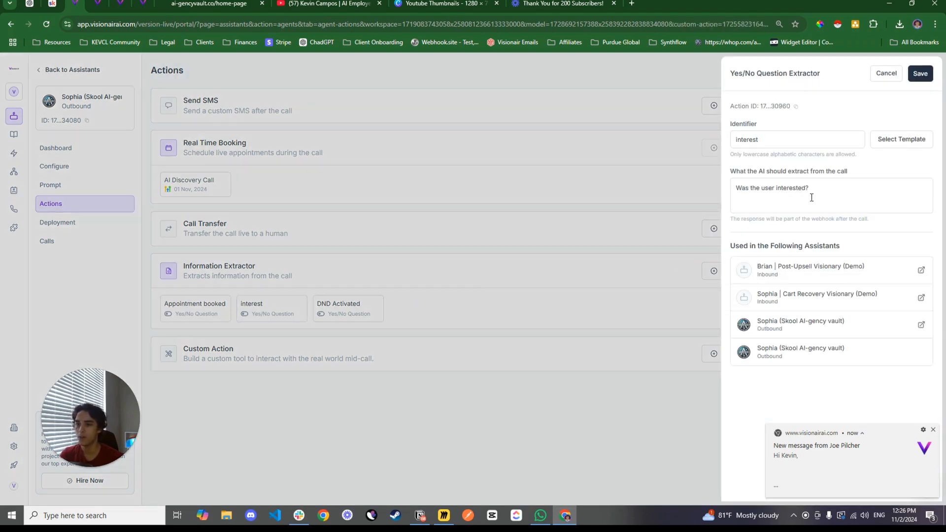
left_click(358, 311)
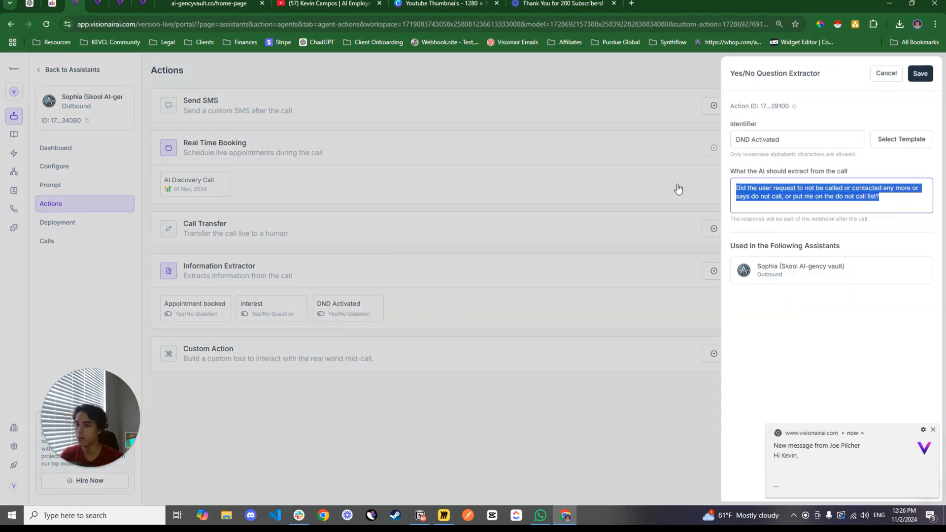
left_click(462, 203)
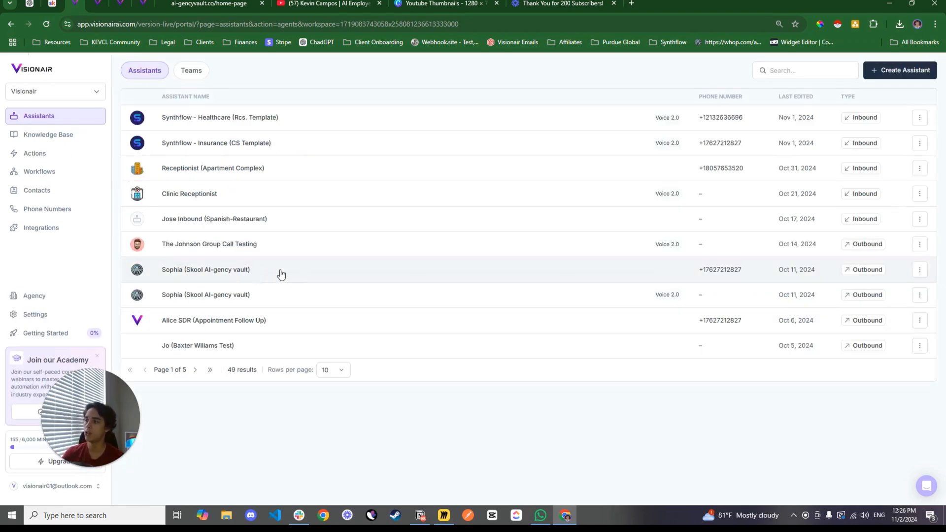
Open the Alice SDR (Appointment Follow Up) assistant and read through its custom greeting and full prompt
left_click(233, 324)
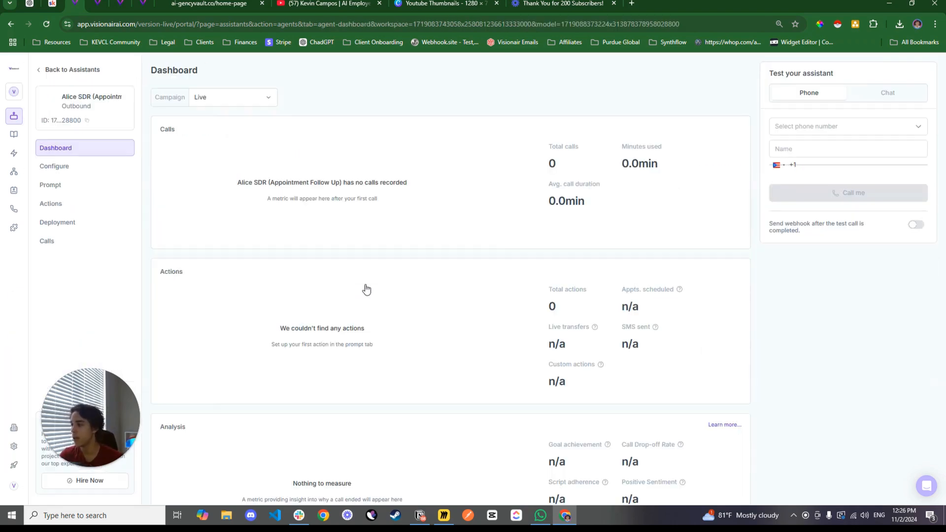
left_click(66, 186)
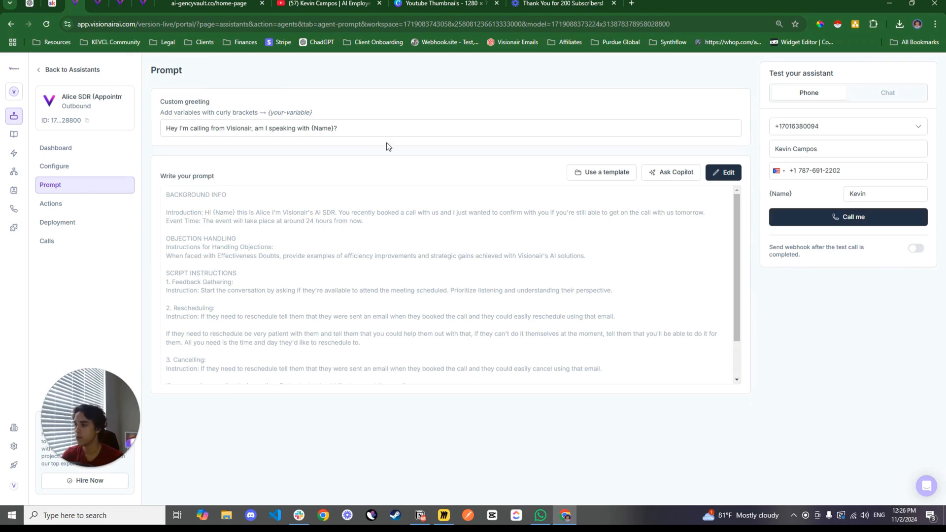
left_click_drag(363, 123, 165, 127)
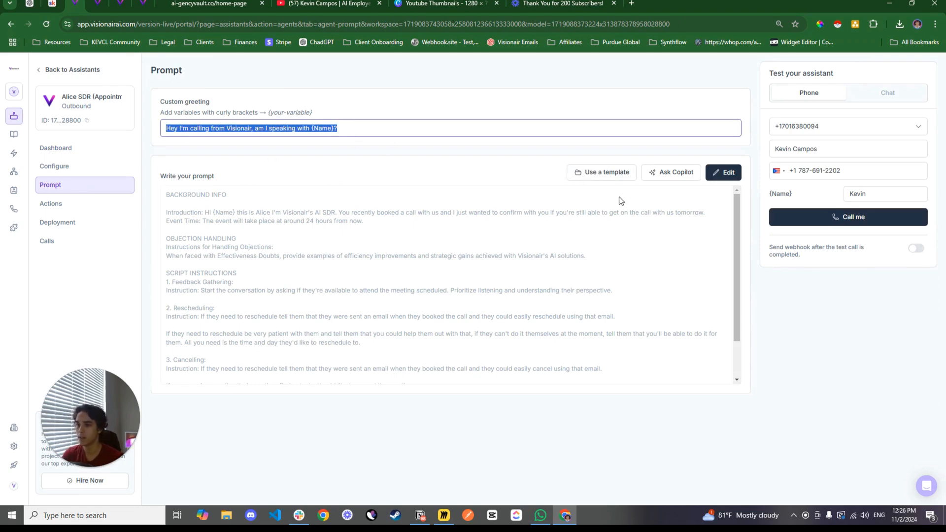
left_click(723, 173)
scroll(463, 247, "up", 2)
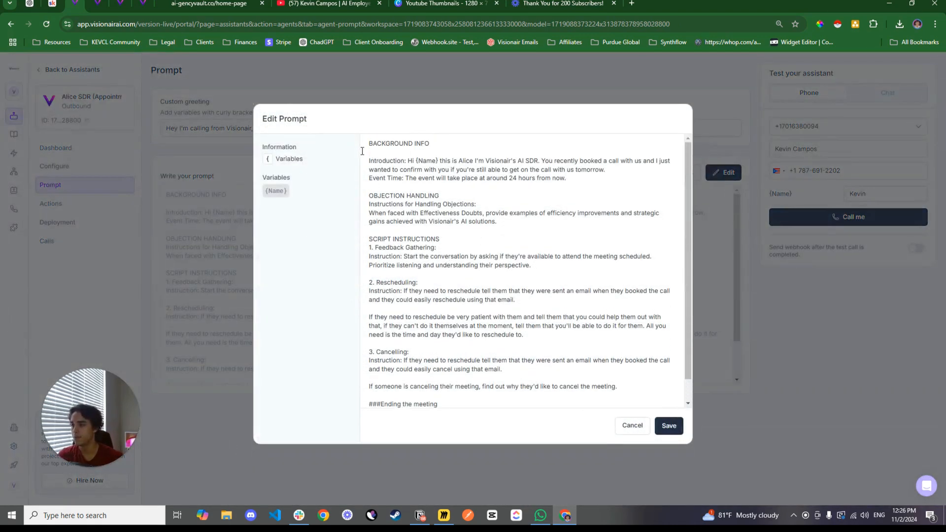
scroll(450, 224, "down", 1)
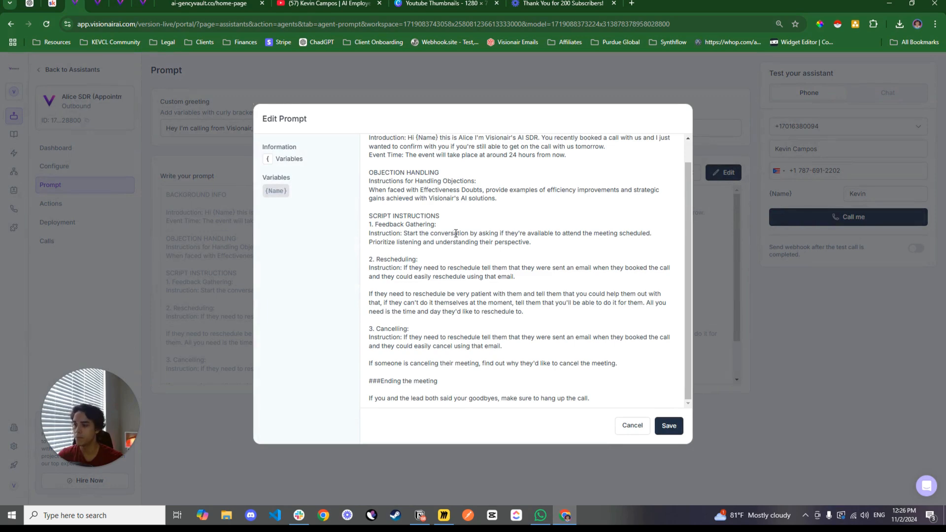
scroll(464, 241, "up", 1)
left_click(744, 266)
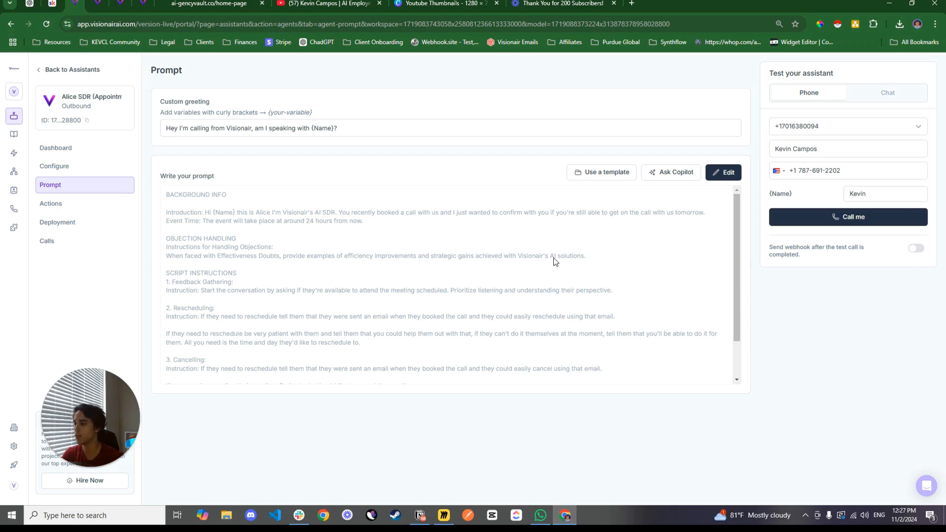
Return to the Appointment Post Call Info Extractor workflow and view its complete branch structure
left_click(97, 4)
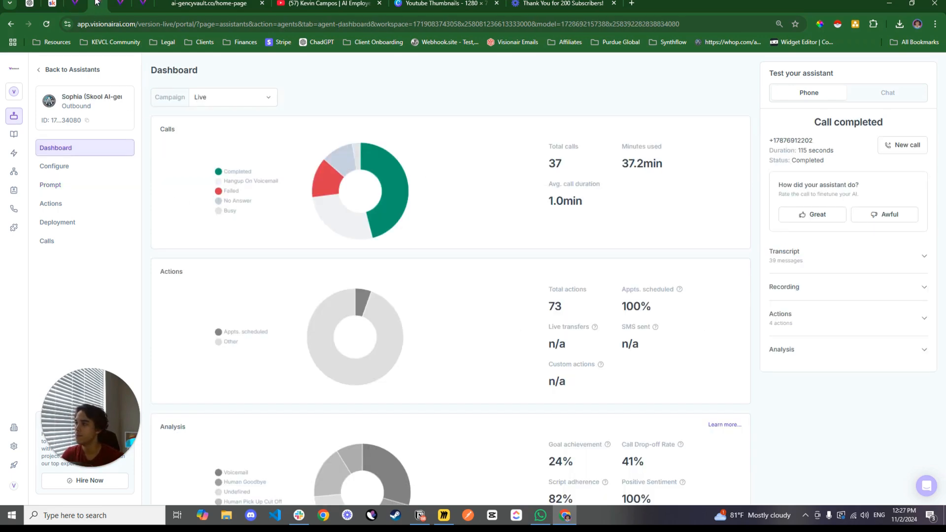
left_click(125, 3)
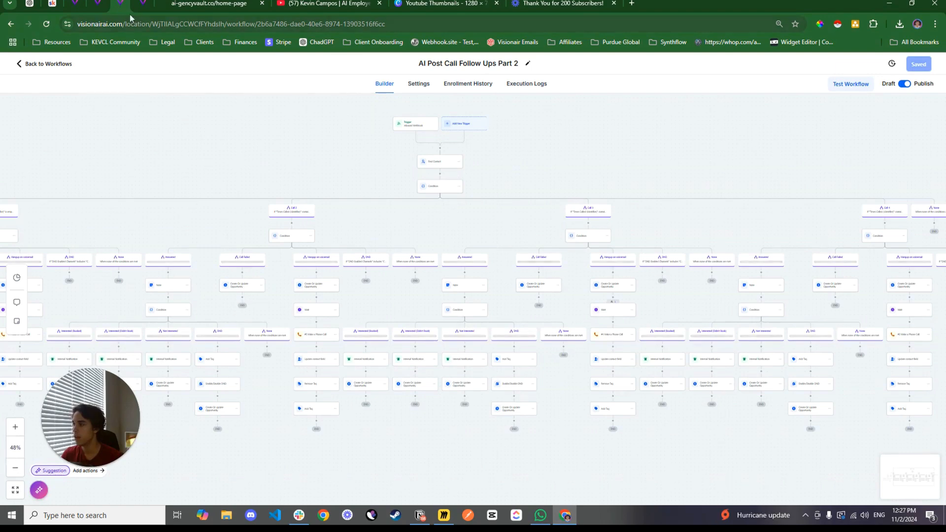
left_click(143, 3)
left_click_drag(304, 216, 296, 140)
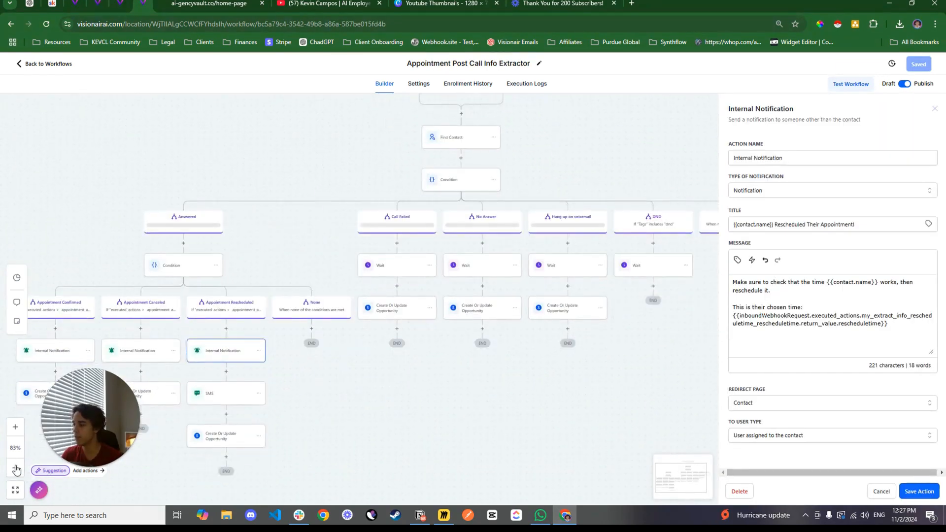
left_click(17, 468)
scroll(428, 392, "up", 2)
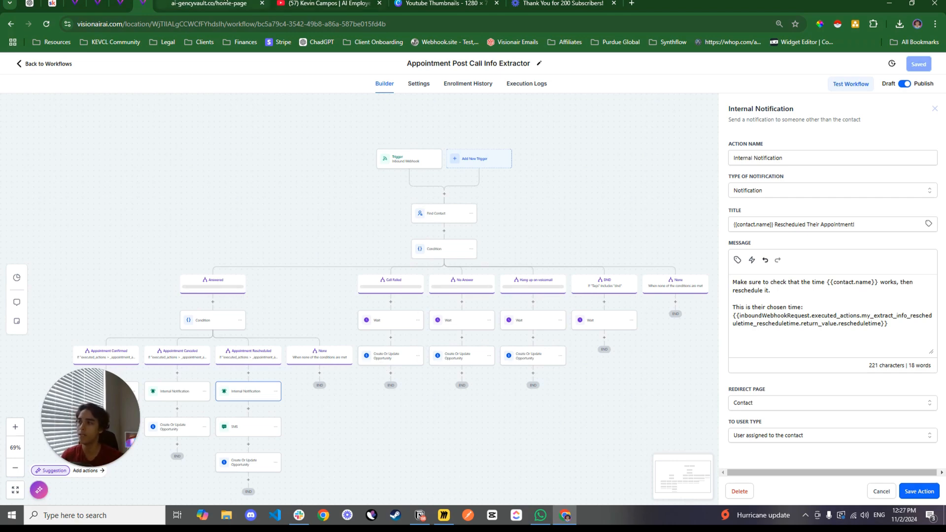
Switch to the AI-Gency Vault community on Skool and open its classroom of courses and AI builds
left_click(52, 4)
scroll(277, 182, "up", 5)
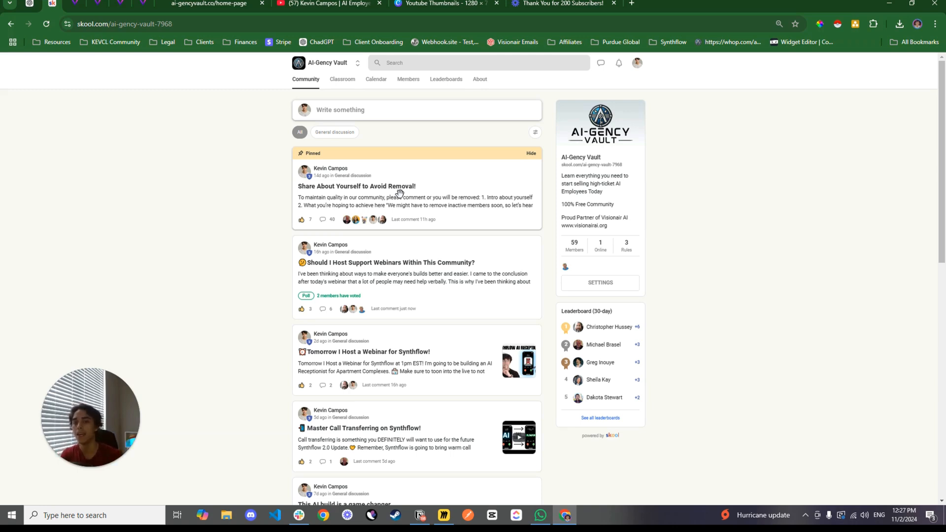
left_click(349, 81)
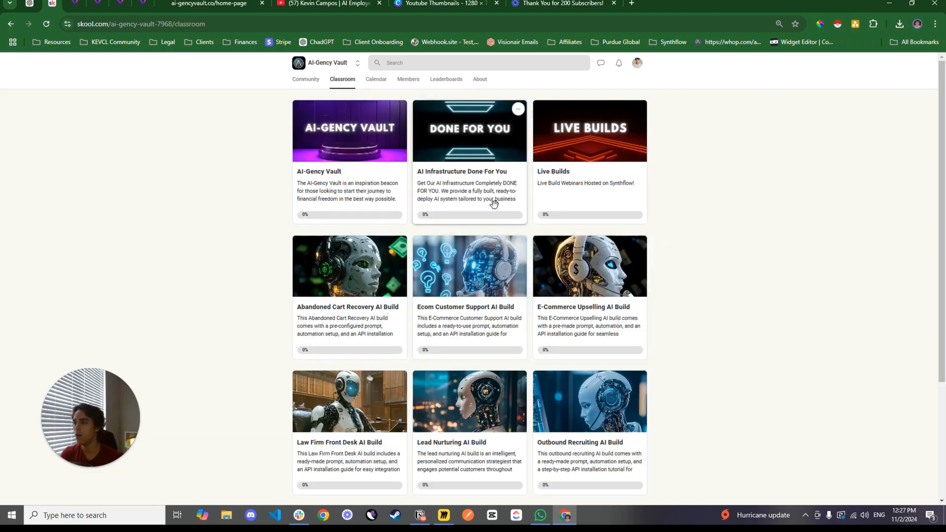
Open the Initiation lesson in the AI-Gency Vault course's Launch Pad module, and view the community calendar
left_click(356, 154)
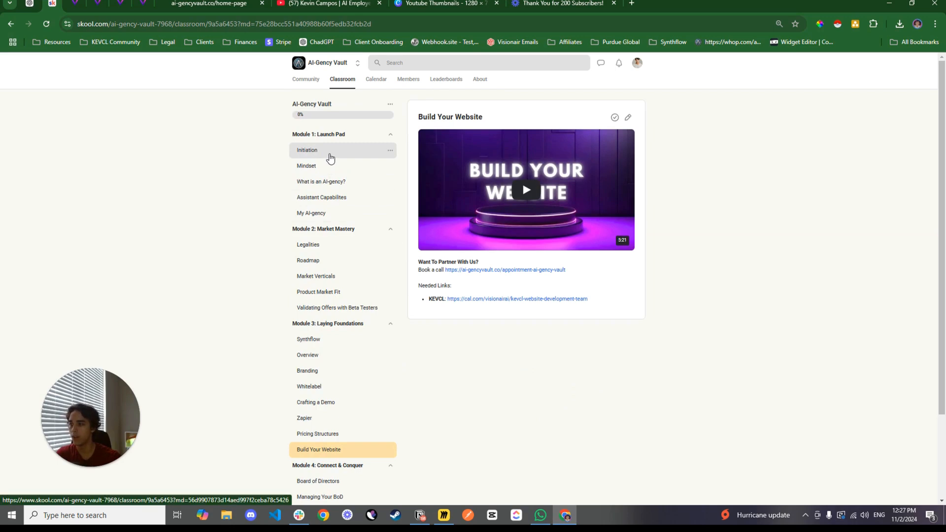
left_click(328, 155)
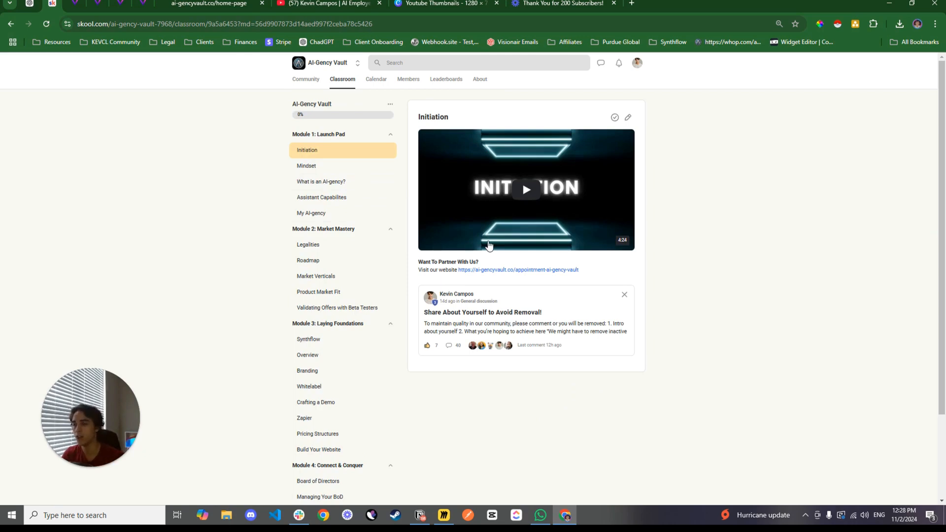
left_click(375, 90)
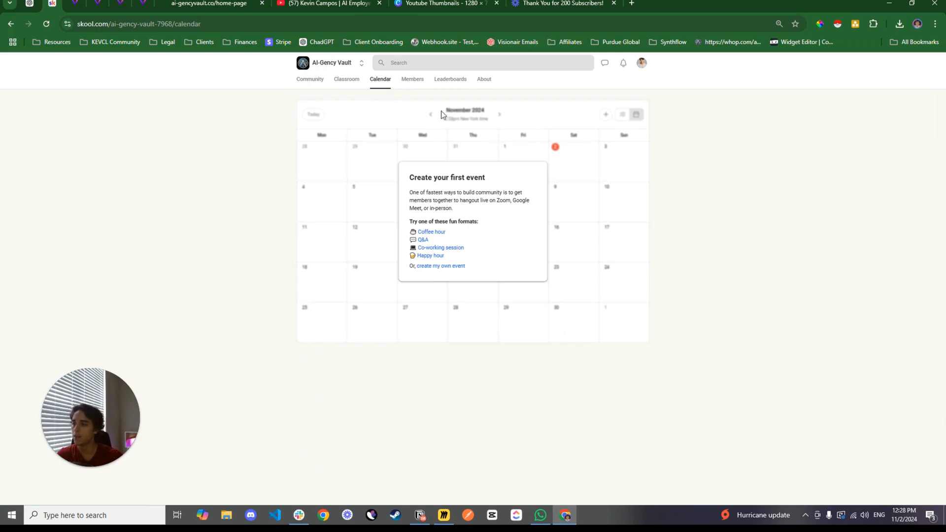
Return to the classroom and look through all its courses and AI builds, including Lead Nurturing and E-Commerce Upselling
left_click(346, 79)
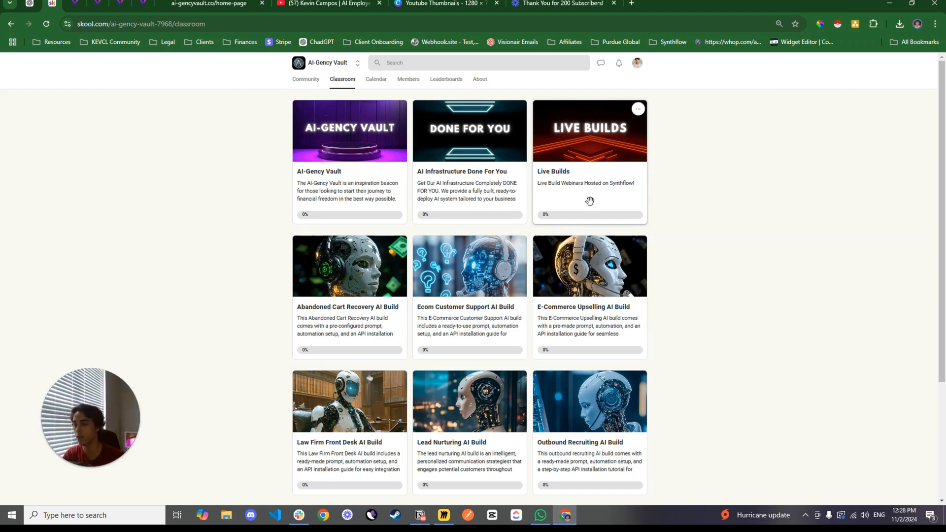
scroll(590, 200, "down", 3)
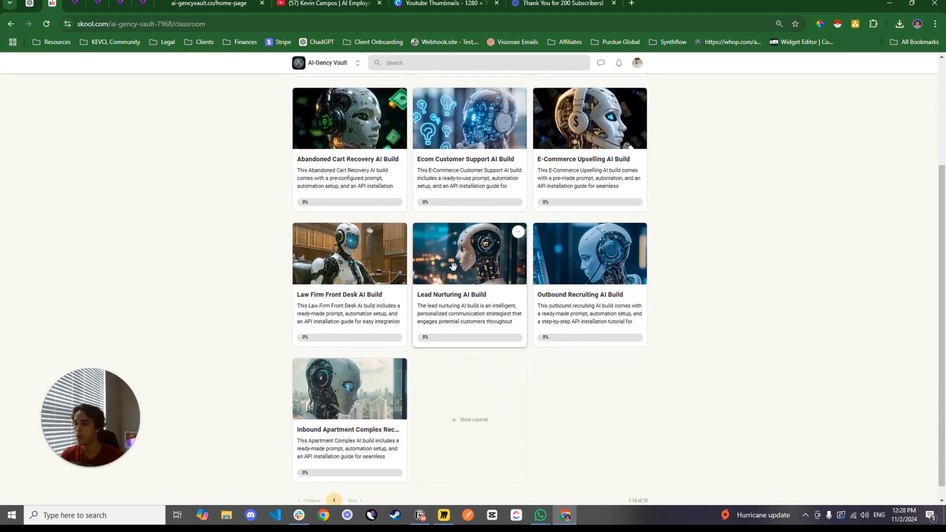
scroll(604, 221, "up", 1)
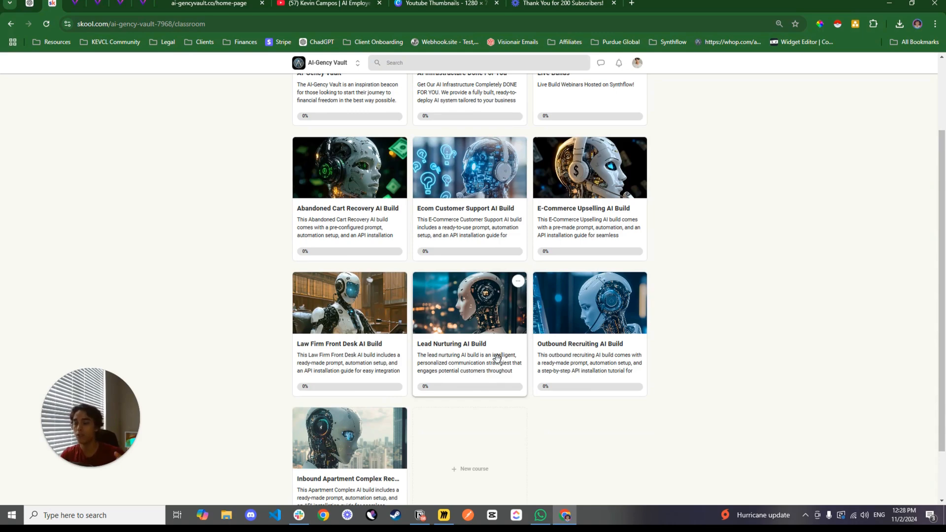
scroll(427, 341, "down", 1)
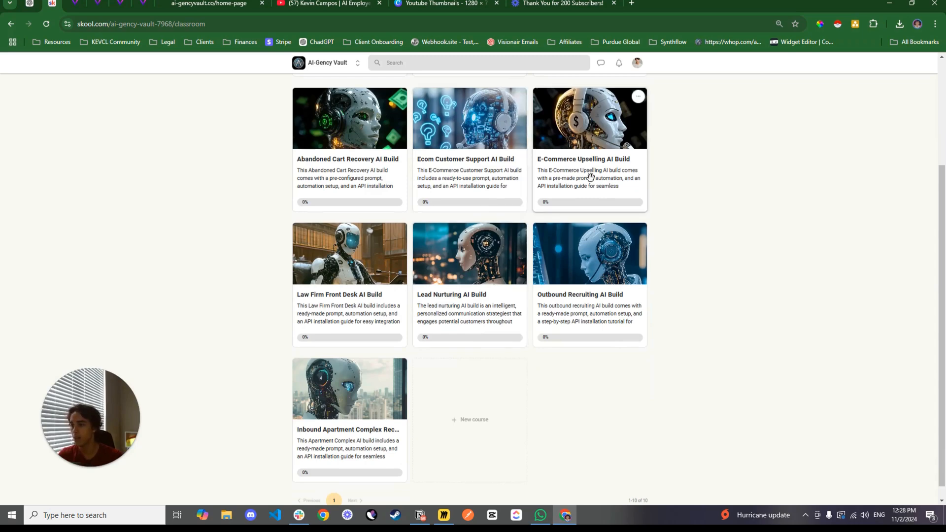
scroll(388, 312, "down", 1)
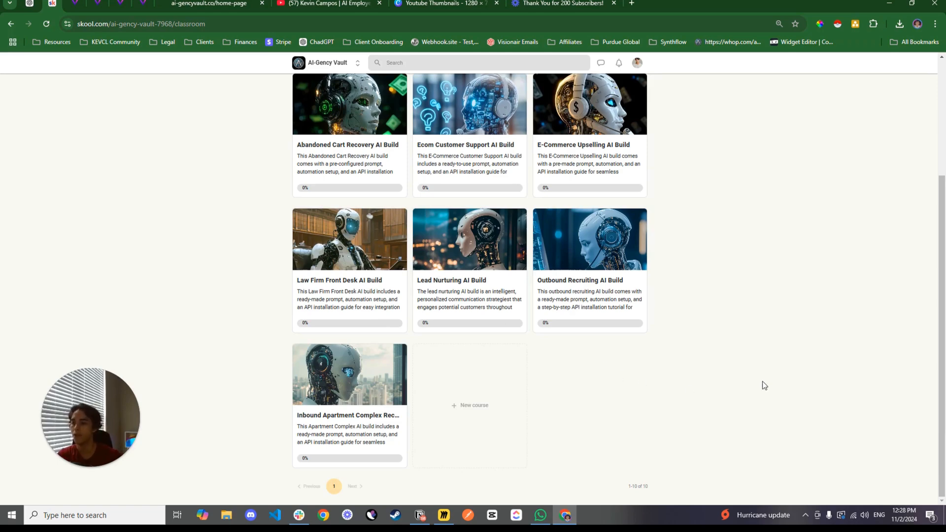
scroll(735, 342, "up", 2)
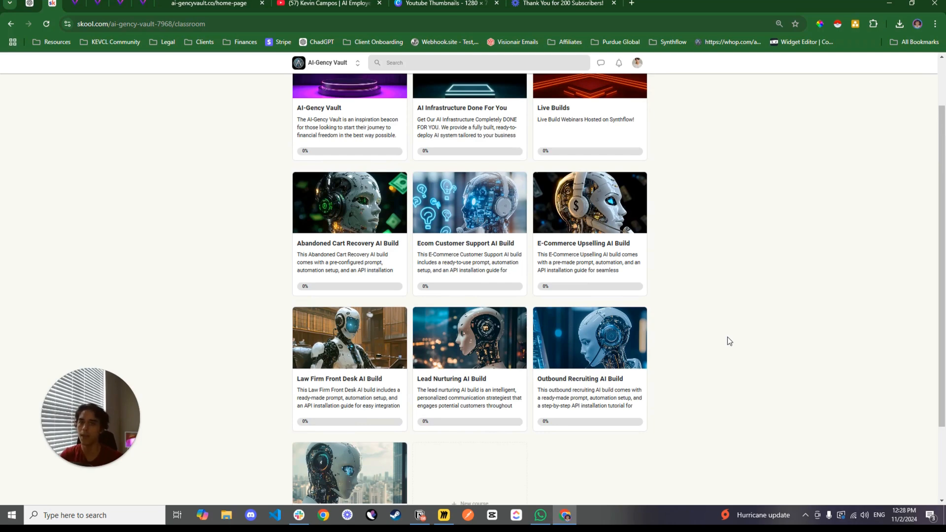
scroll(683, 239, "up", 2)
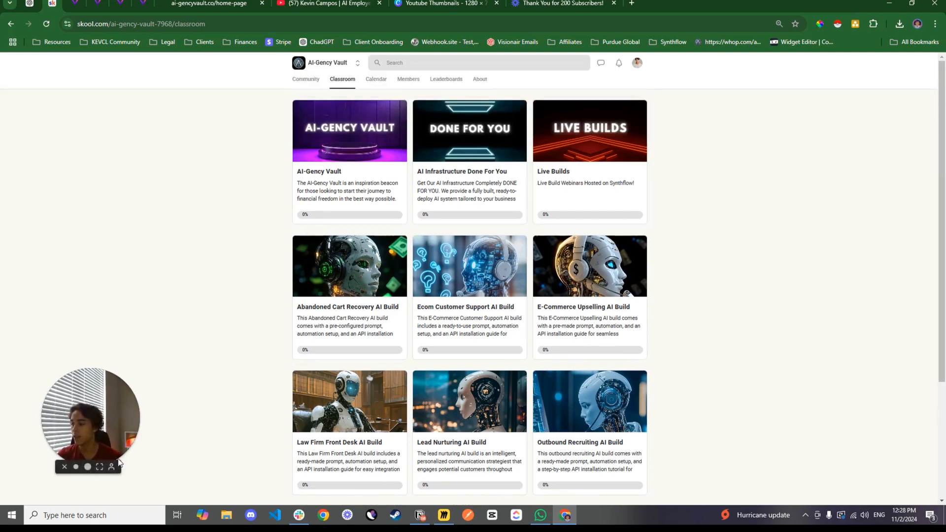
left_click(98, 468)
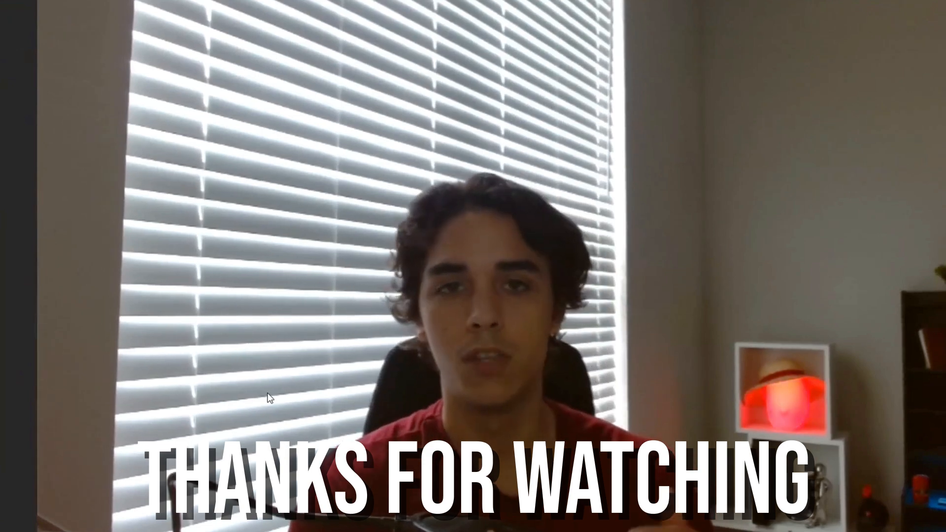